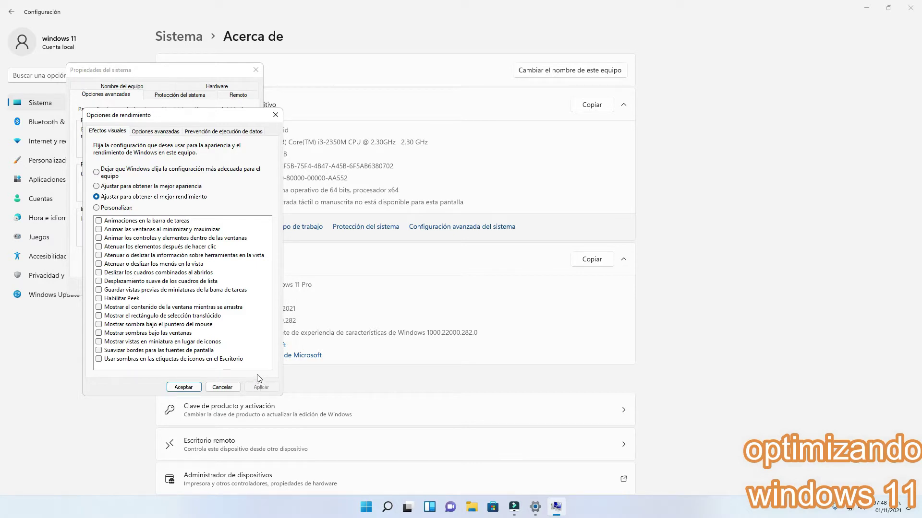
# - Accept the best-performance visual effects, and in Startup and Recovery turn off the operating system list and event recording in the system log
pyautogui.click(183, 387)
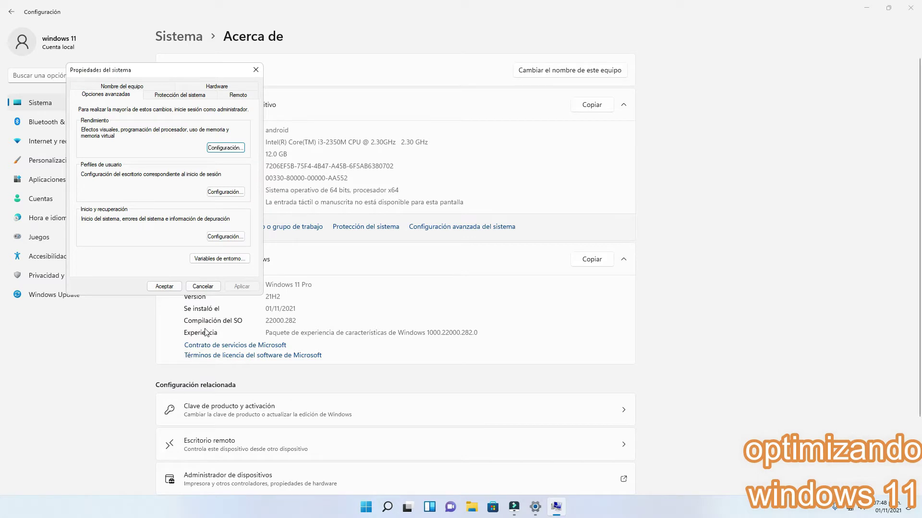
pyautogui.click(225, 236)
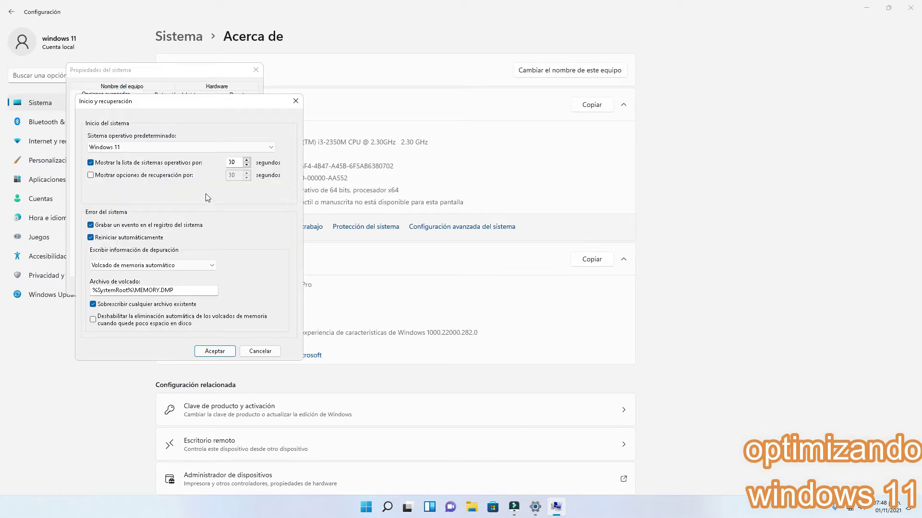
pyautogui.click(183, 164)
pyautogui.click(139, 225)
pyautogui.click(218, 351)
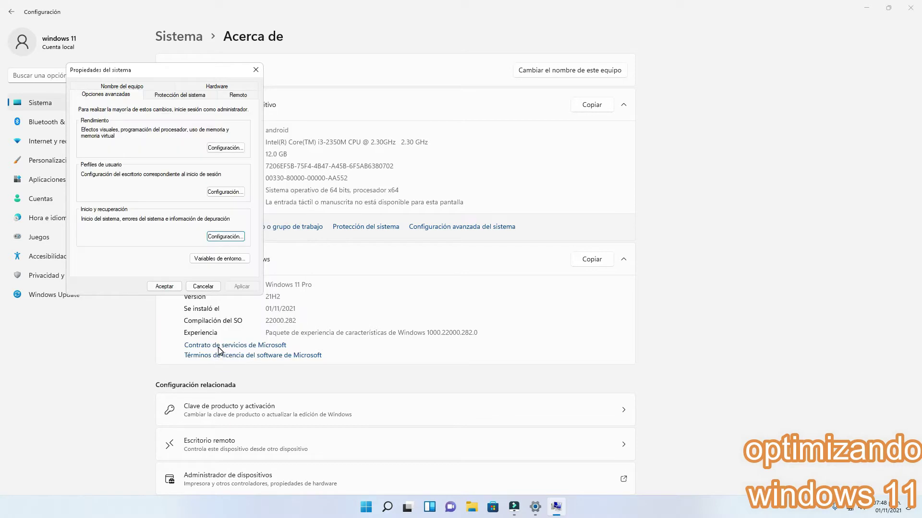
pyautogui.click(224, 237)
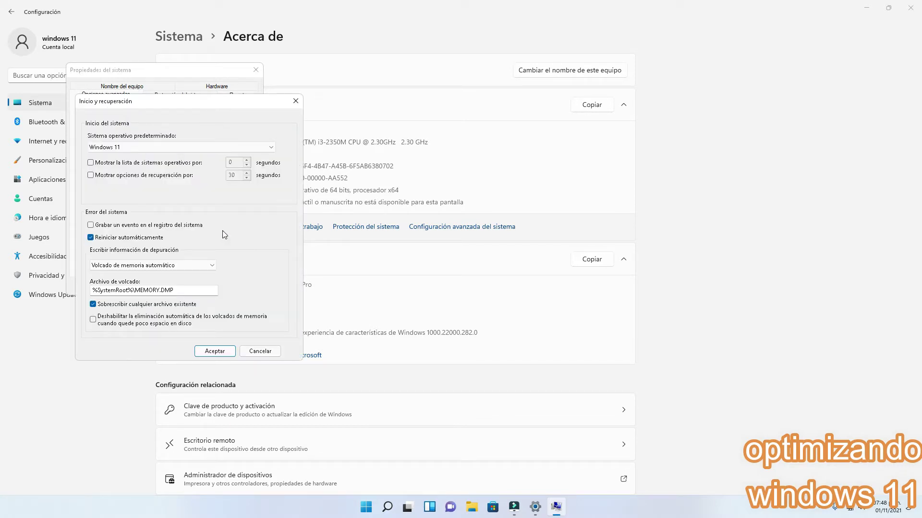
pyautogui.click(295, 102)
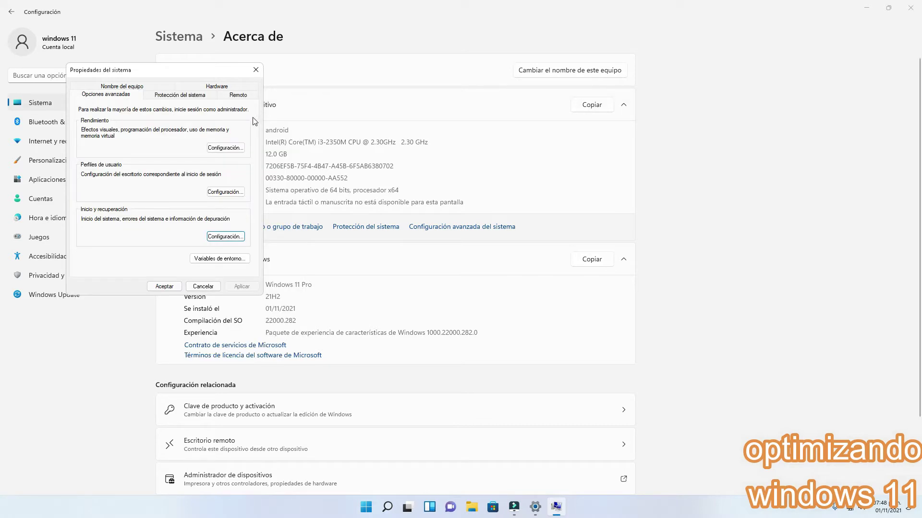
# - In the advanced performance options, turn off automatic paging file management and choose a custom virtual memory size for drive C:
pyautogui.click(225, 145)
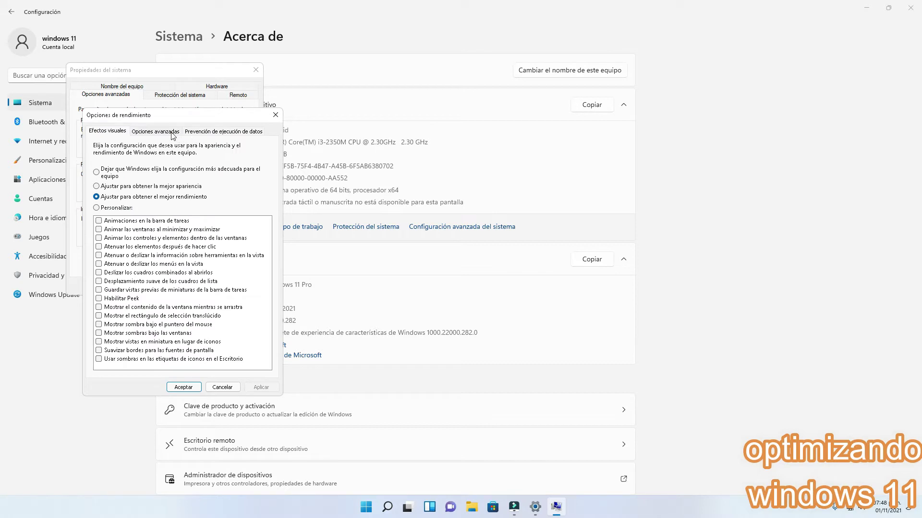
pyautogui.click(171, 133)
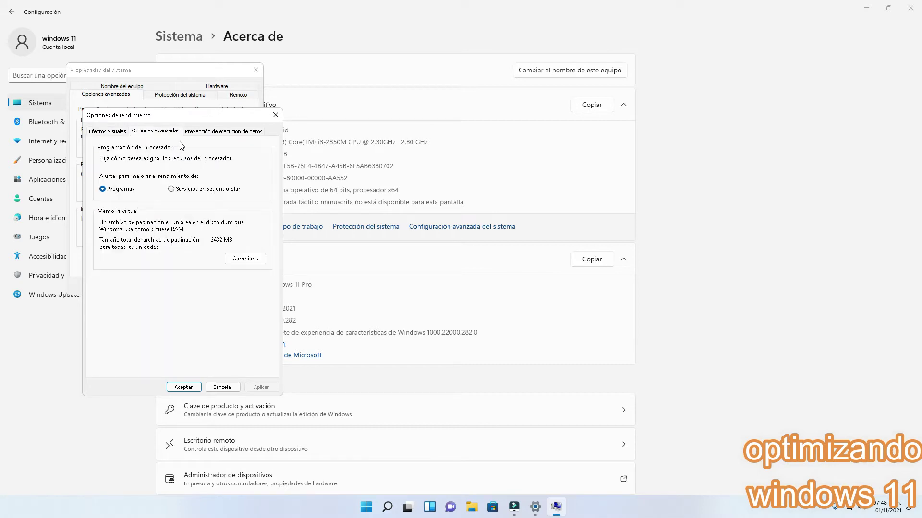
pyautogui.click(241, 260)
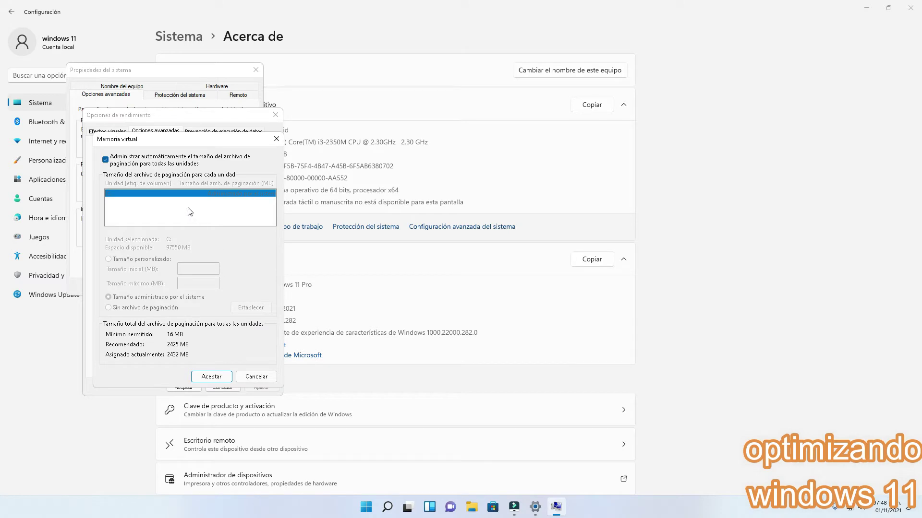
pyautogui.click(105, 159)
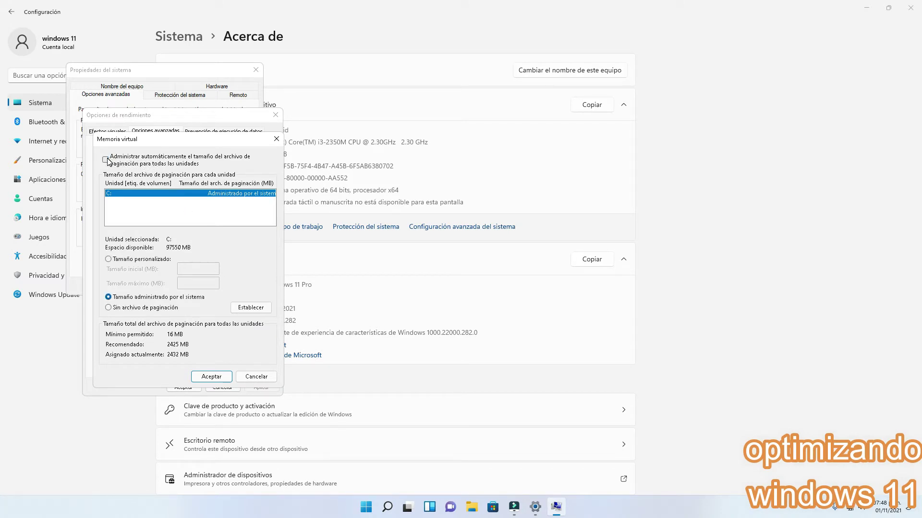
pyautogui.click(109, 259)
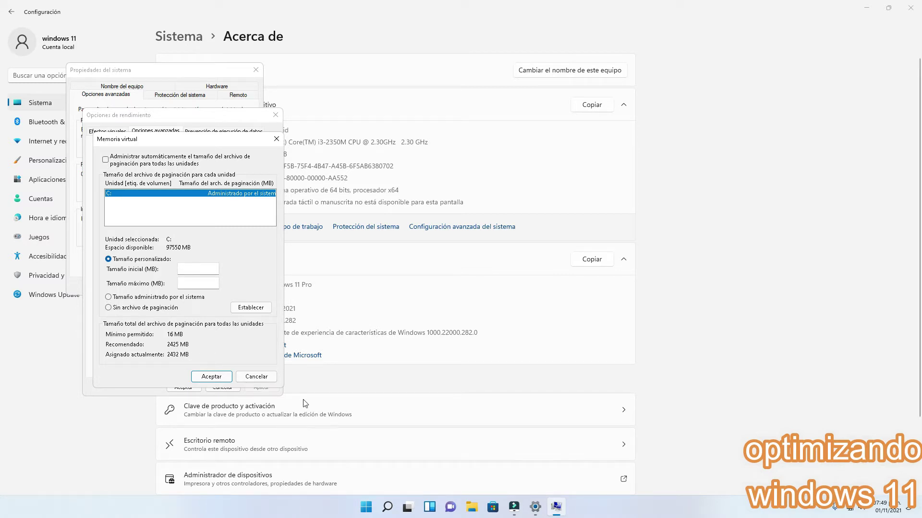
# - Open the Calculator and place it beside the virtual memory dialog
pyautogui.click(387, 507)
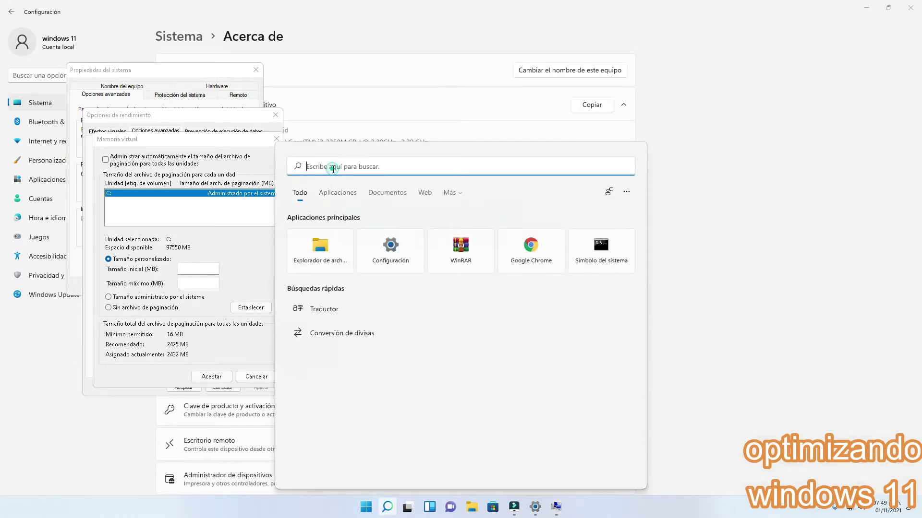
pyautogui.write('cal')
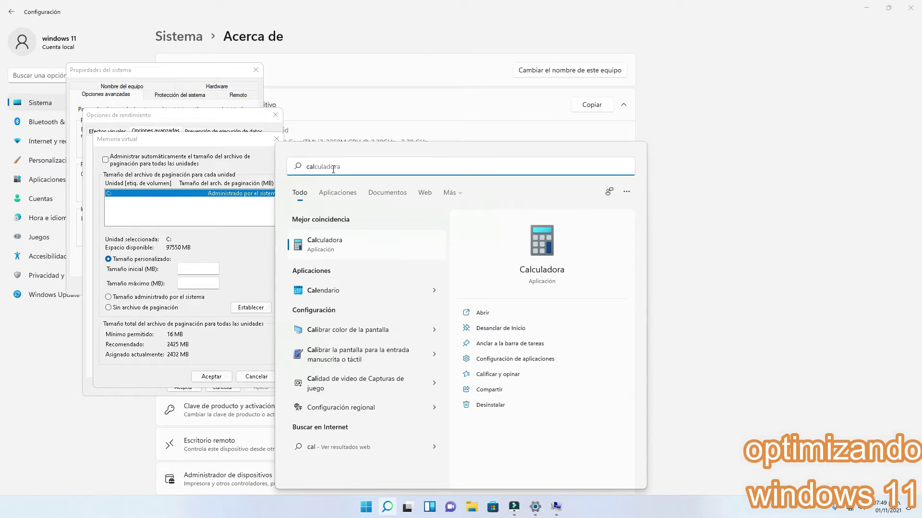
pyautogui.click(327, 246)
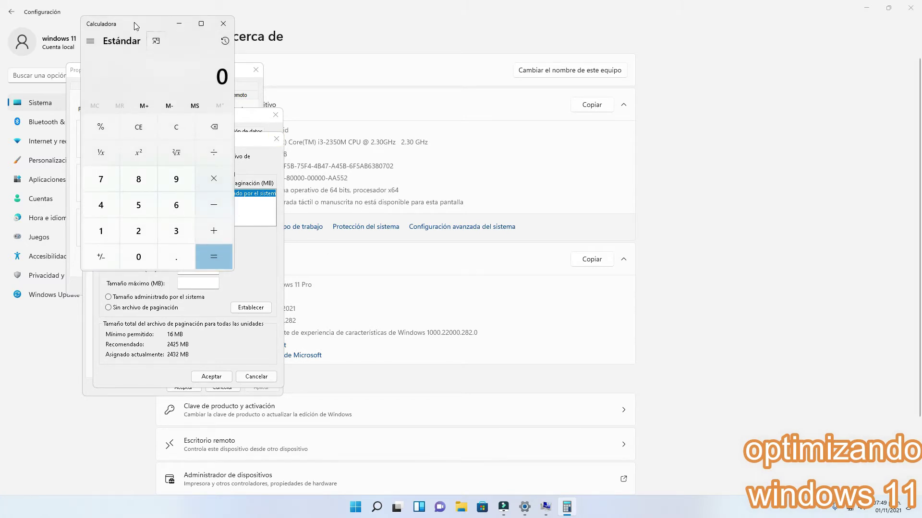
pyautogui.moveTo(133, 22); pyautogui.dragTo(376, 81)
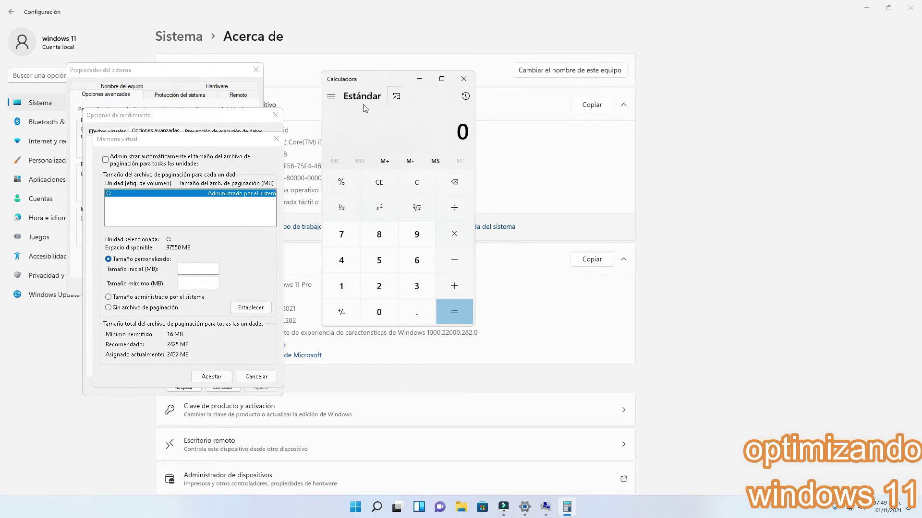
# - Multiply the currently allocated 2432 MB by 3 in the calculator and enter 7296 MB as the initial paging file size
pyautogui.click(181, 359)
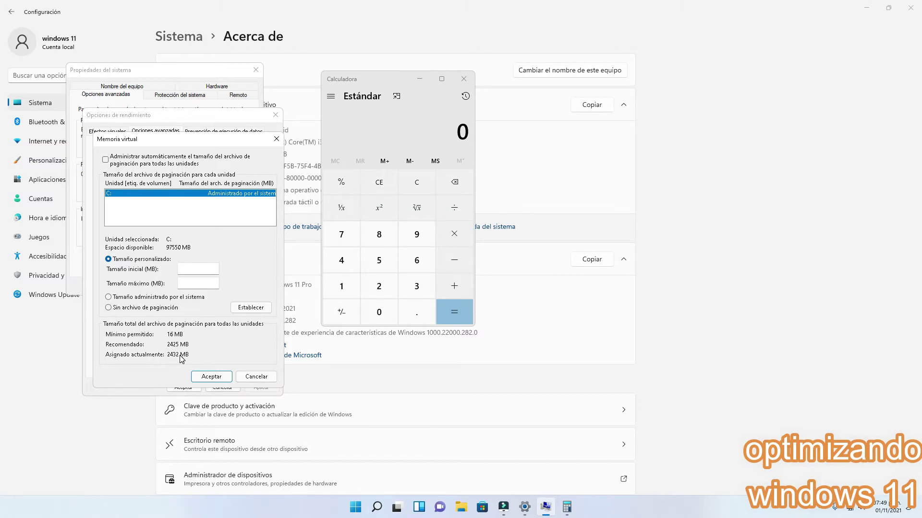
pyautogui.click(376, 287)
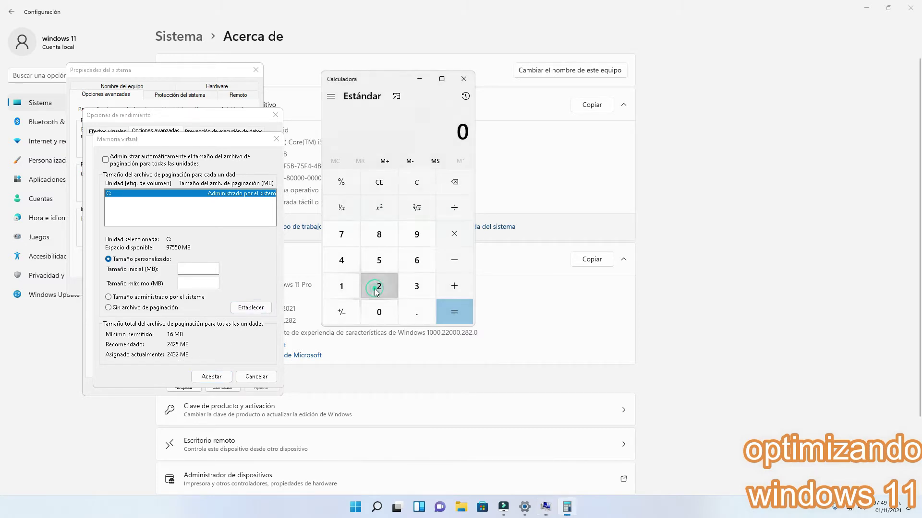
pyautogui.click(345, 262)
pyautogui.click(415, 287)
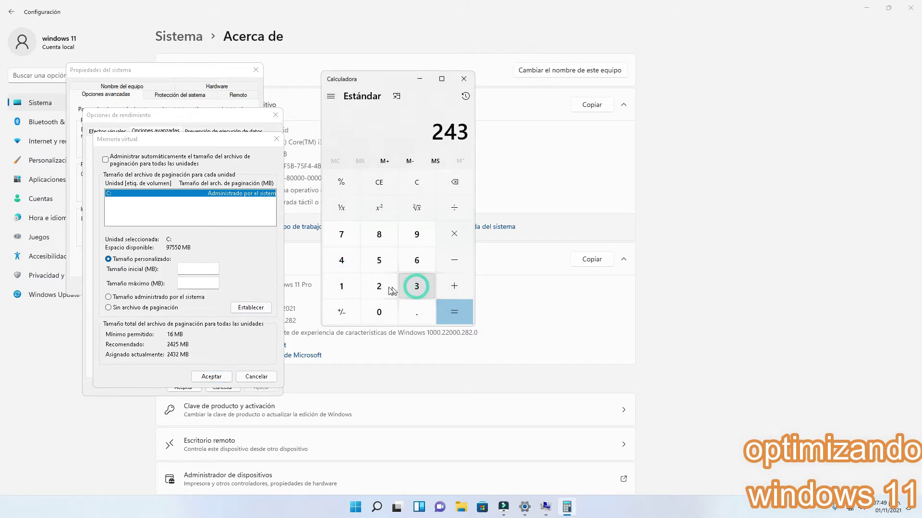
pyautogui.click(380, 290)
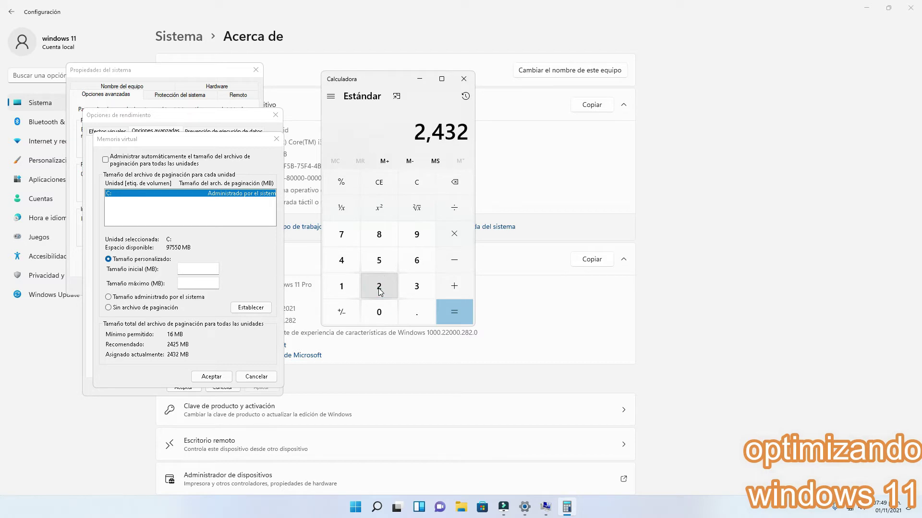
pyautogui.click(452, 239)
pyautogui.click(423, 288)
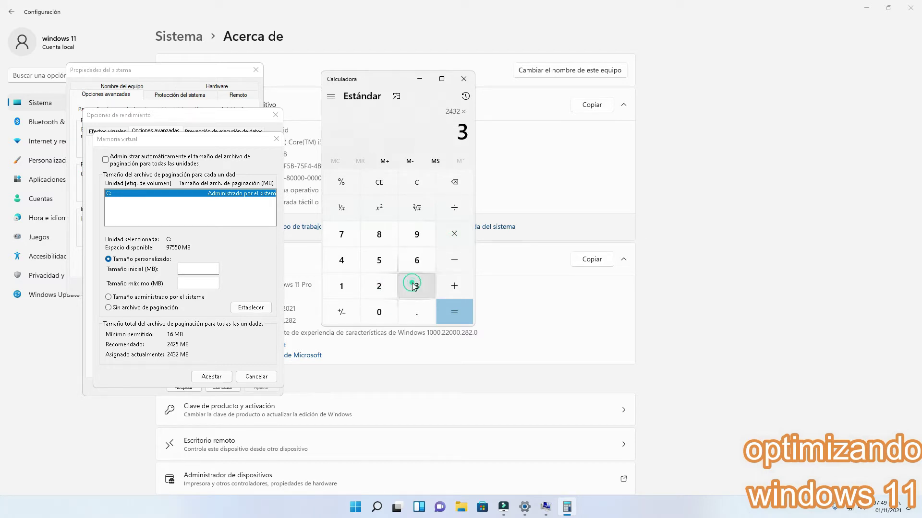
pyautogui.click(452, 310)
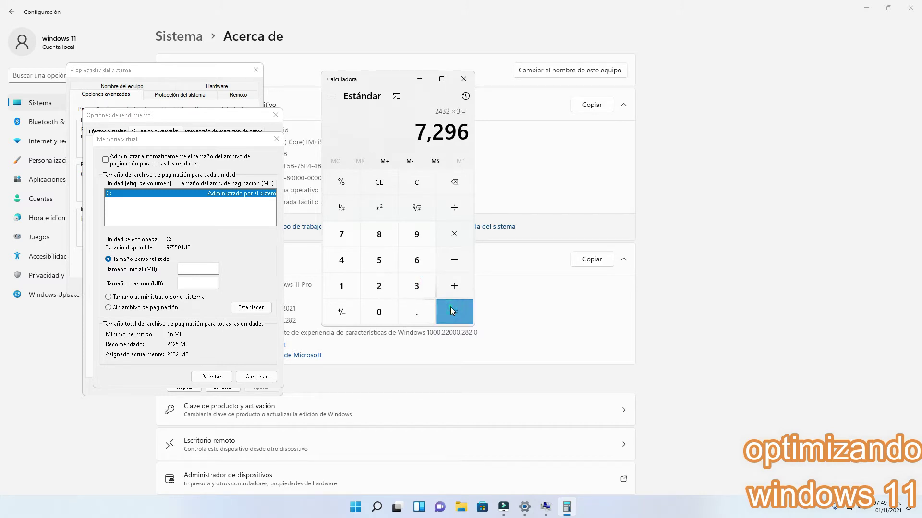
pyautogui.click(208, 270)
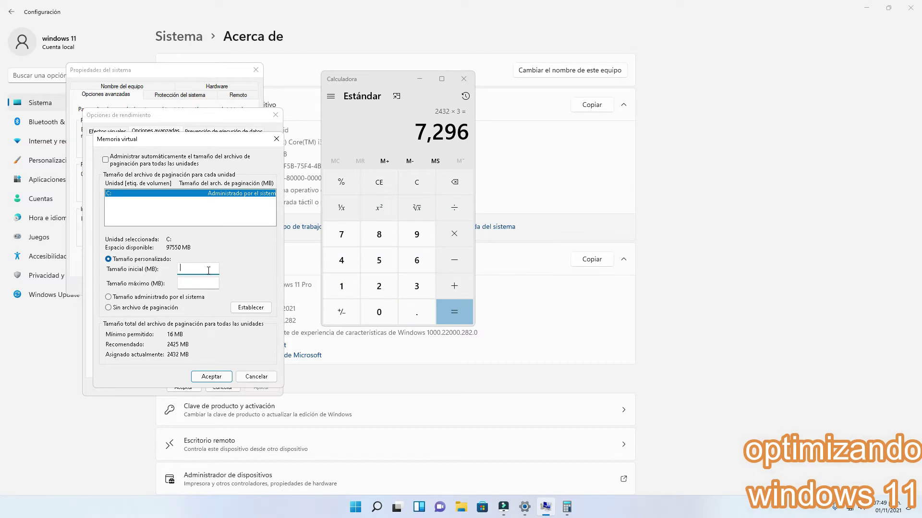
pyautogui.write('7296')
# - Multiply 7296 by 2 in the calculator and apply 14592 MB as the maximum paging file size for drive C:
pyautogui.click(438, 139)
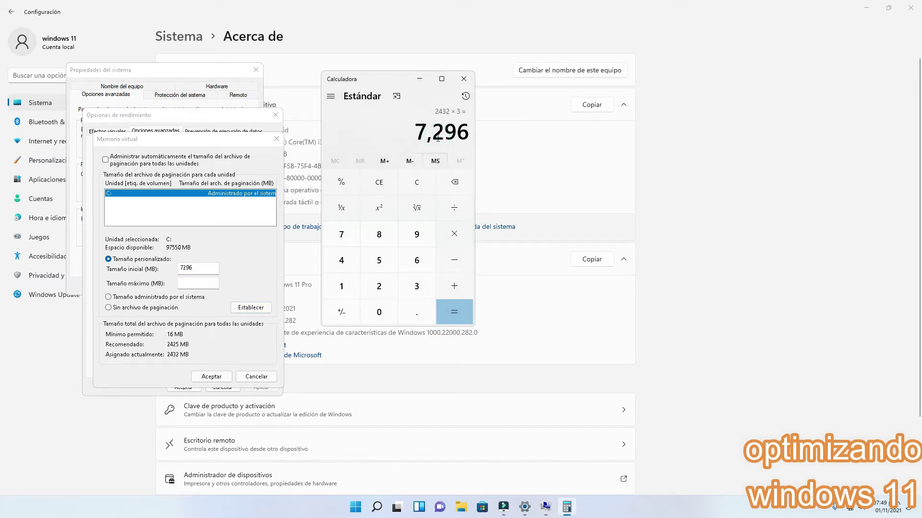
pyautogui.click(455, 235)
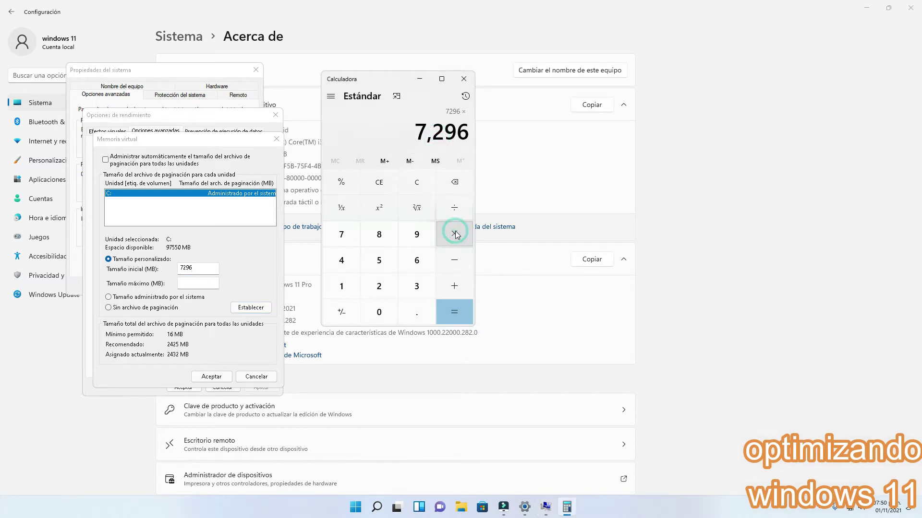
pyautogui.click(379, 286)
pyautogui.click(452, 311)
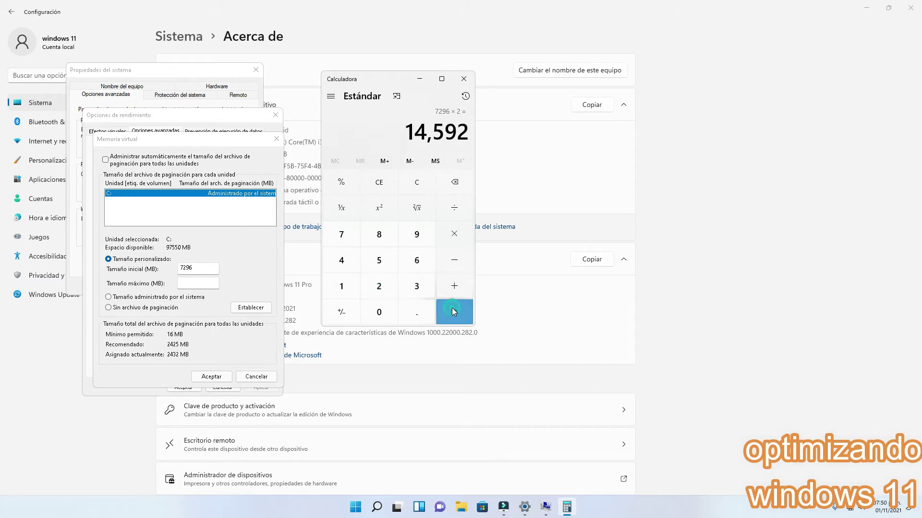
pyautogui.click(208, 283)
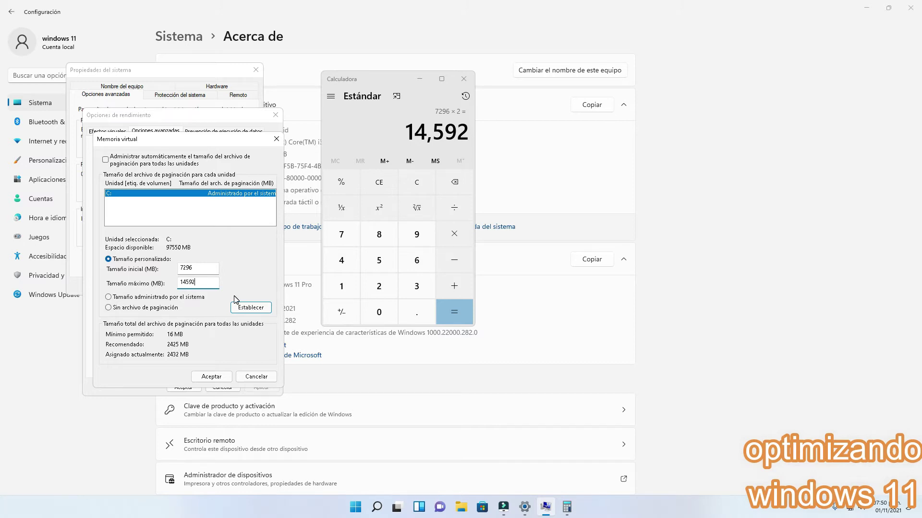
pyautogui.click(243, 312)
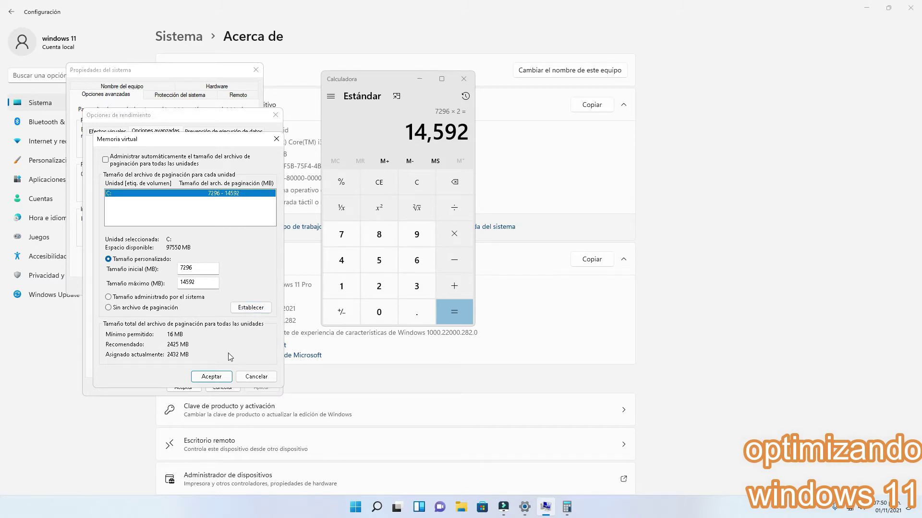
pyautogui.click(211, 377)
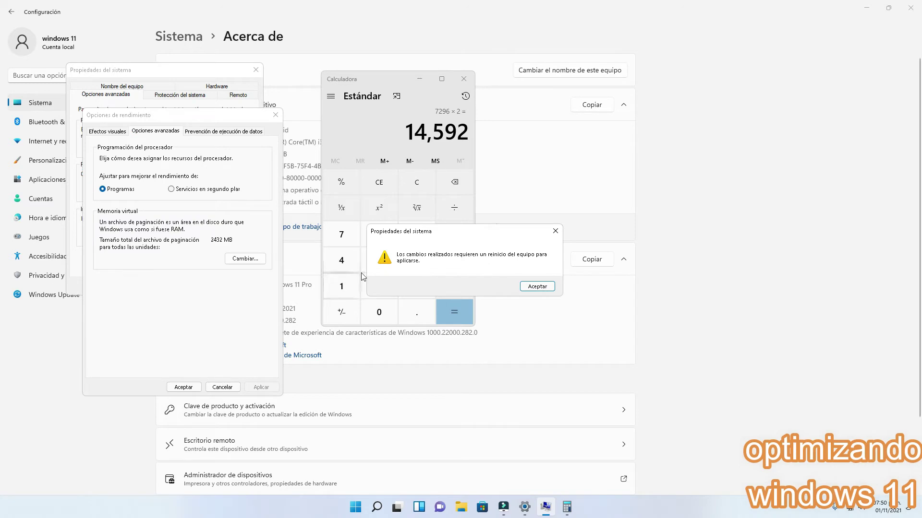
pyautogui.click(538, 287)
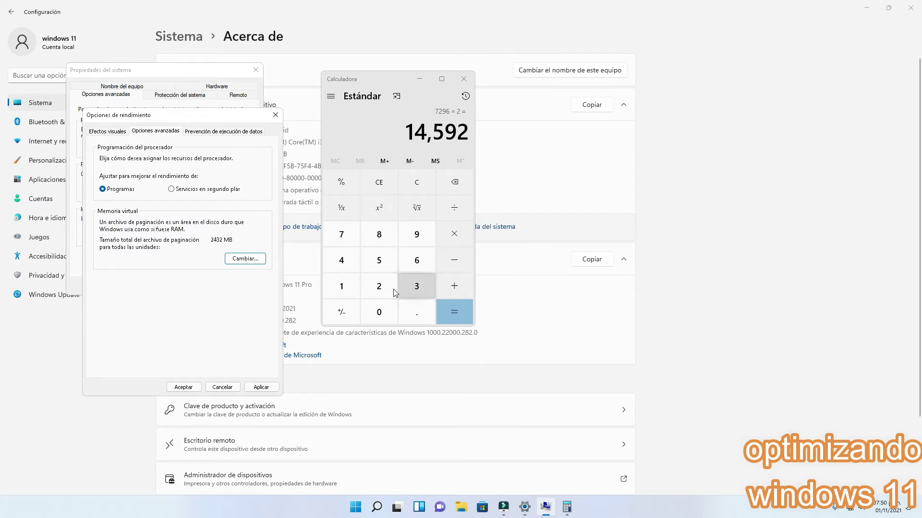
# - Accept the performance and system property changes, postpone the restart, and close the Calculator and Settings windows
pyautogui.click(185, 387)
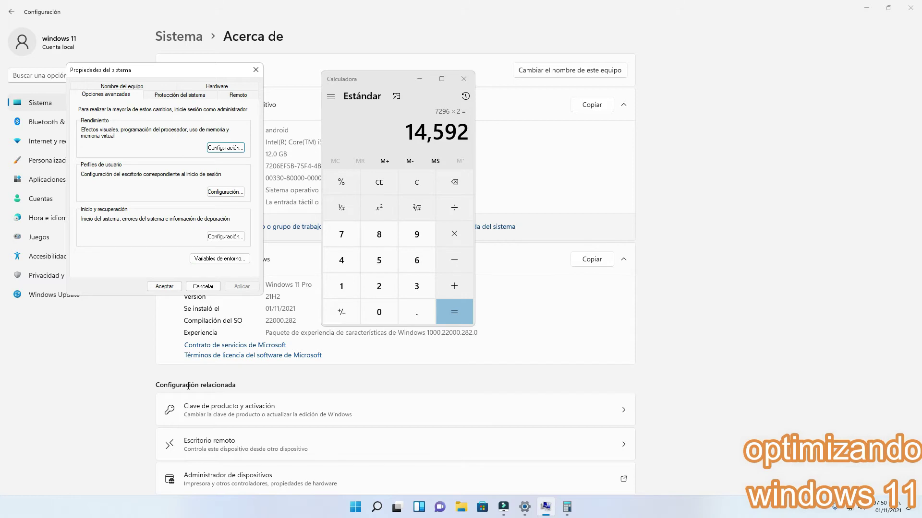
pyautogui.click(165, 286)
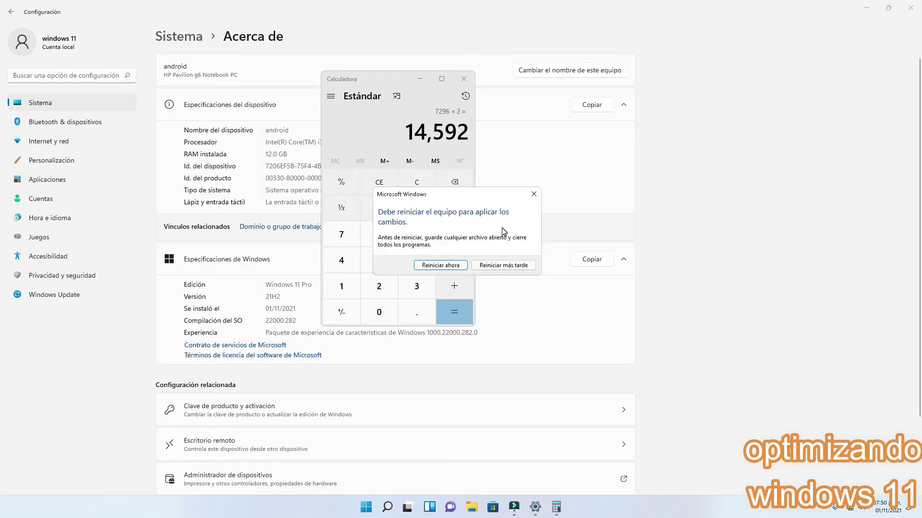
pyautogui.click(503, 265)
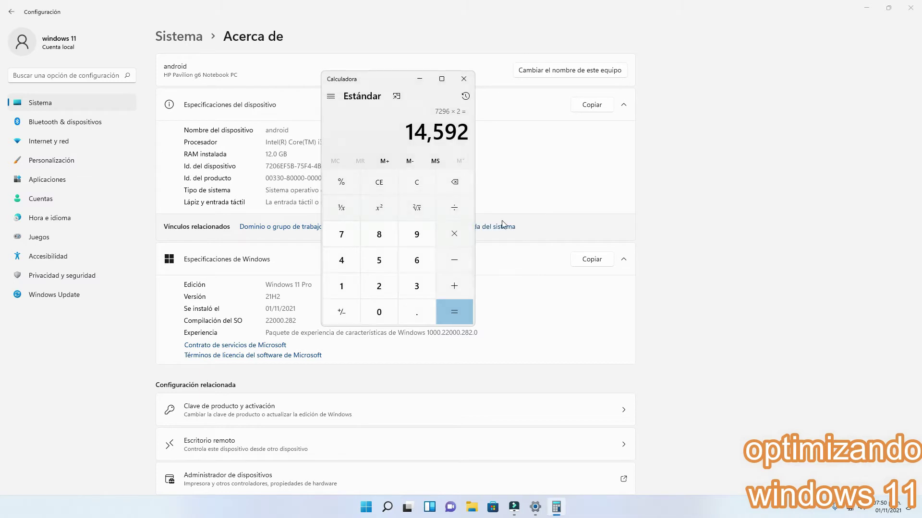
pyautogui.click(464, 80)
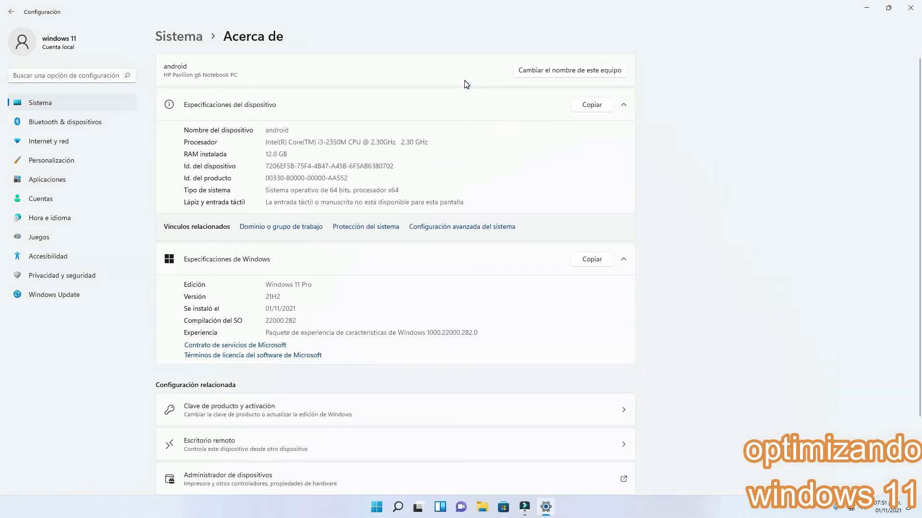
pyautogui.click(906, 10)
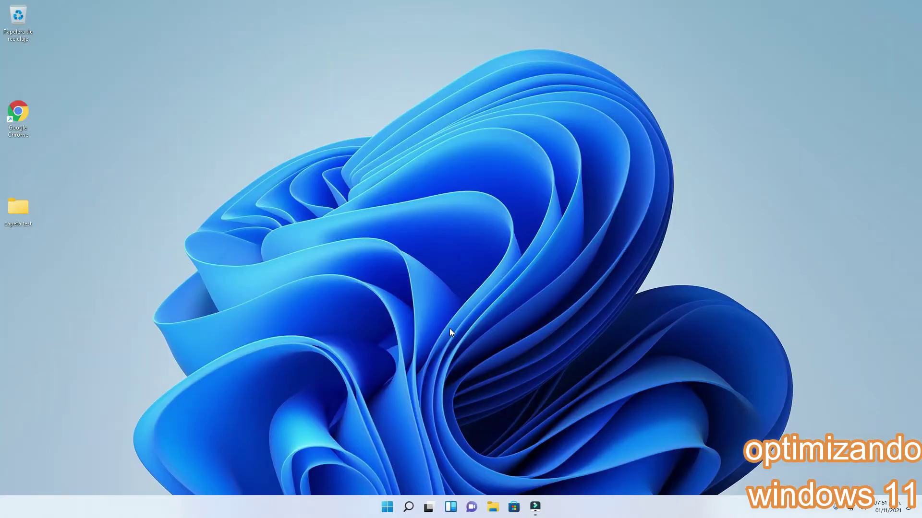
# - Search for msconfig, open System Configuration and show its boot options
pyautogui.click(408, 506)
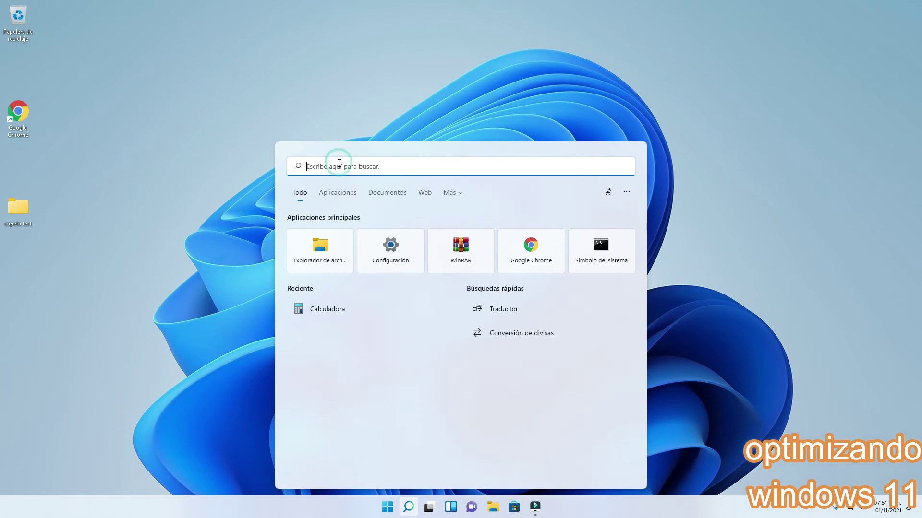
pyautogui.write('ms')
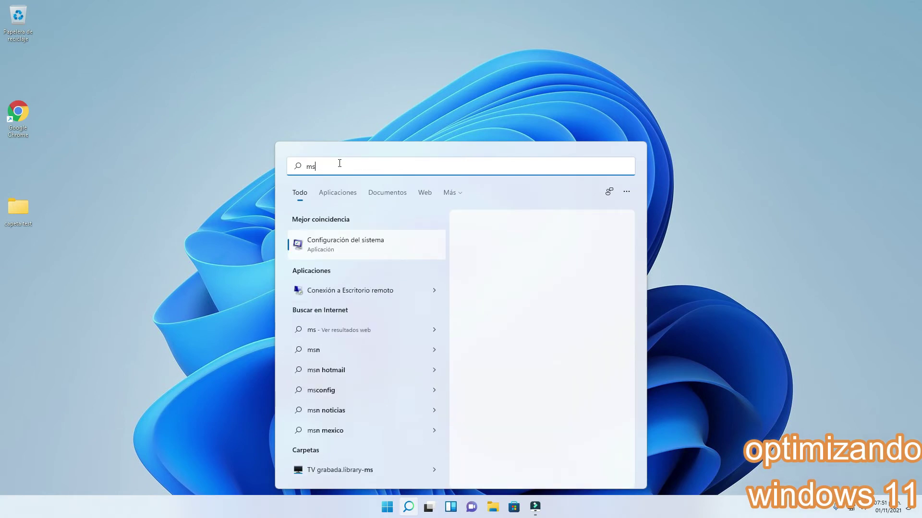
pyautogui.write('config')
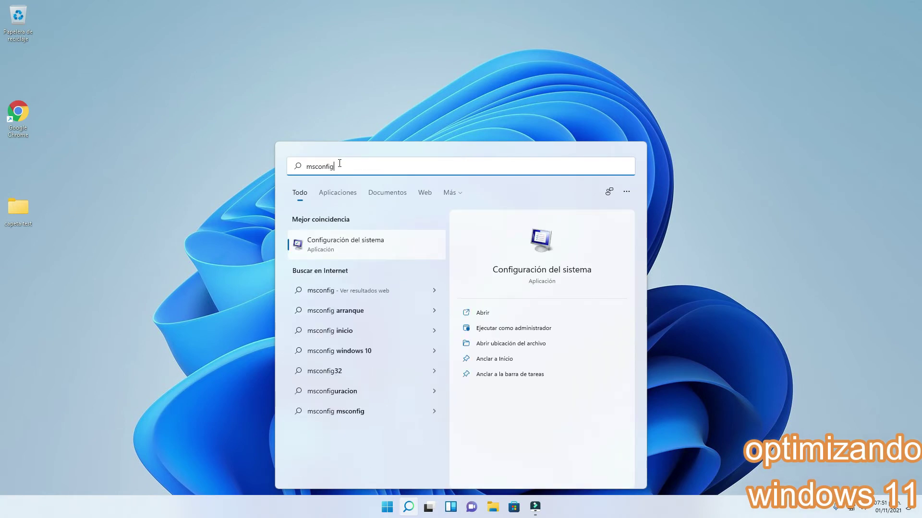
pyautogui.press('Return')
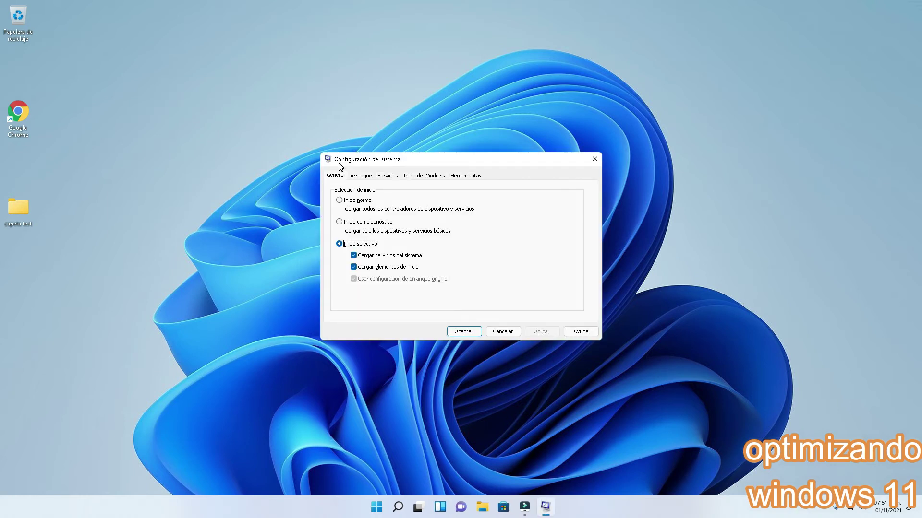
pyautogui.click(363, 175)
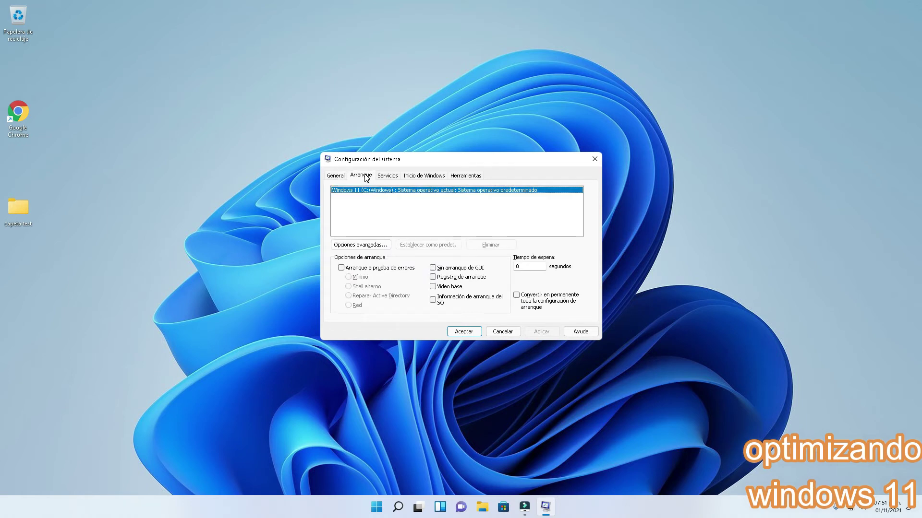
# - Disable the Fax service in the System Configuration services list
pyautogui.click(383, 176)
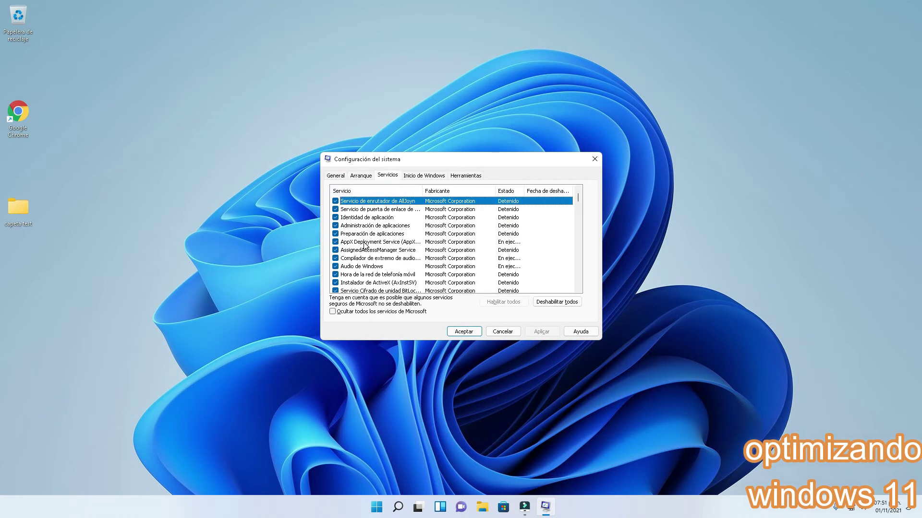
pyautogui.scroll(-5, 365, 245)
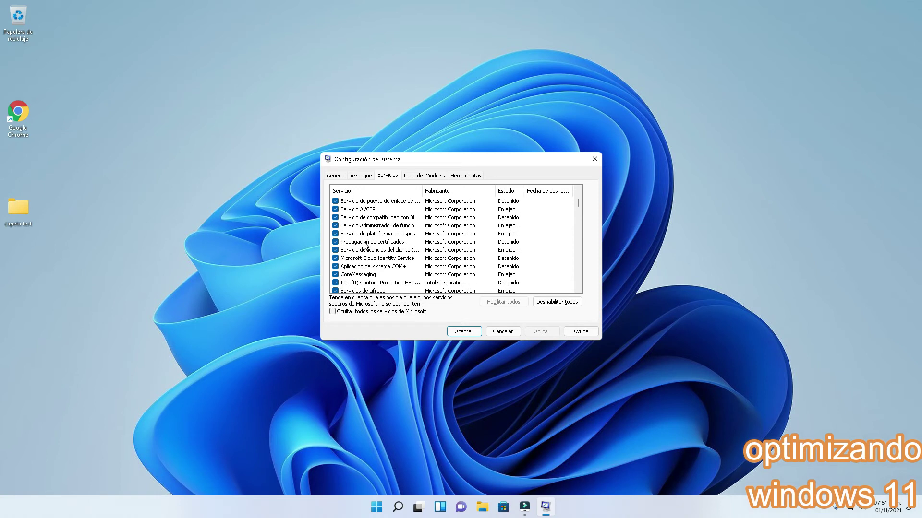
pyautogui.scroll(-1, 365, 245)
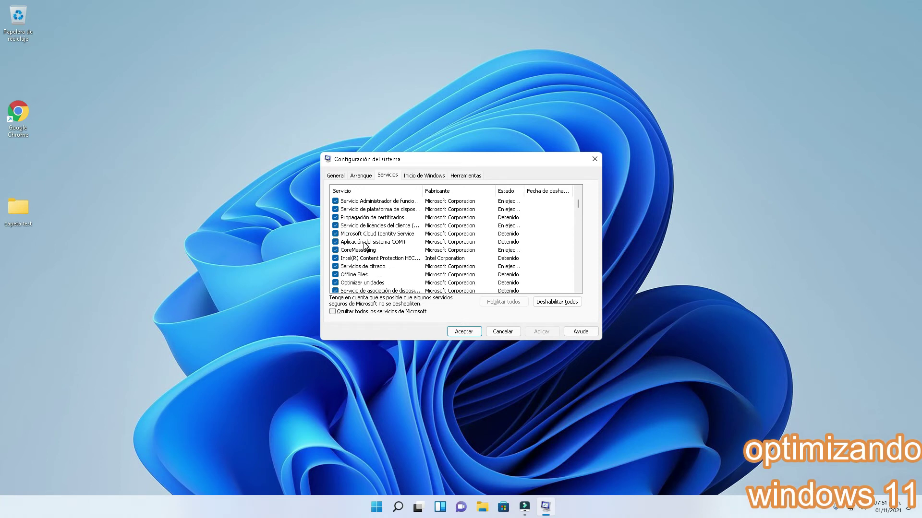
pyautogui.scroll(-3, 365, 245)
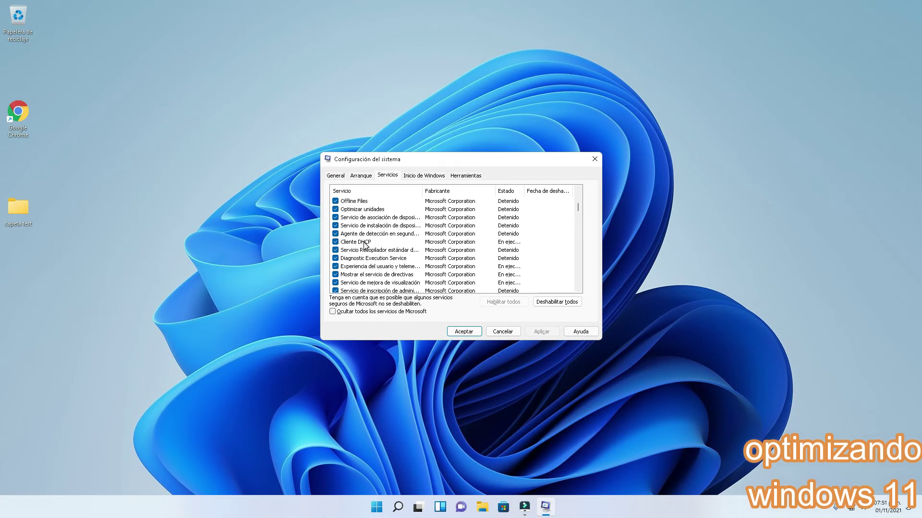
pyautogui.scroll(-10, 364, 243)
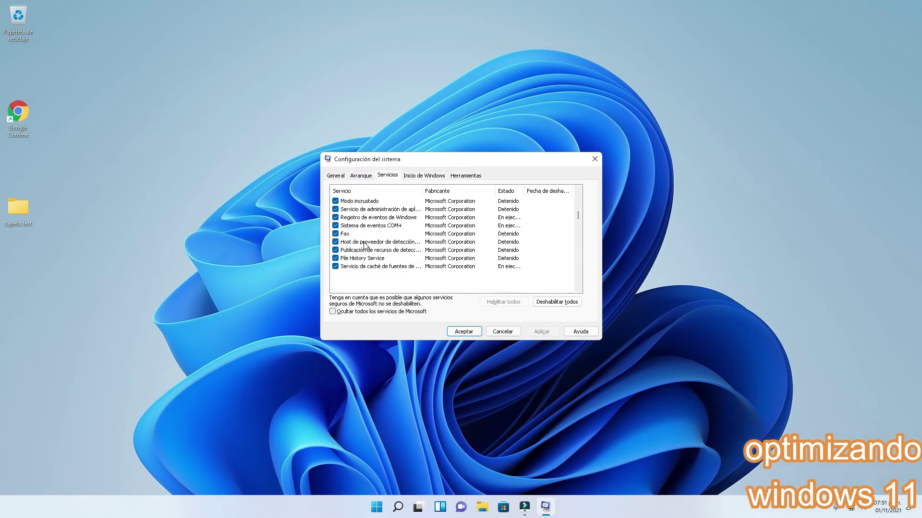
pyautogui.click(335, 234)
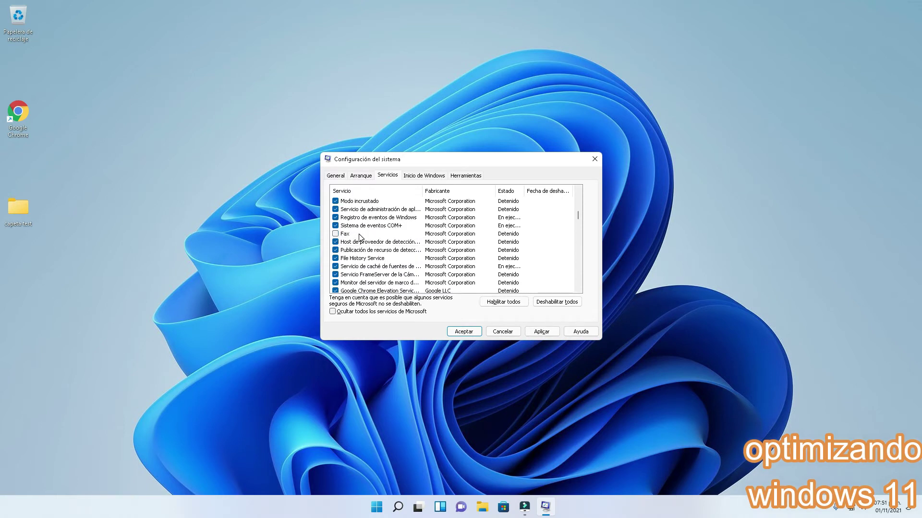
pyautogui.scroll(-1, 361, 237)
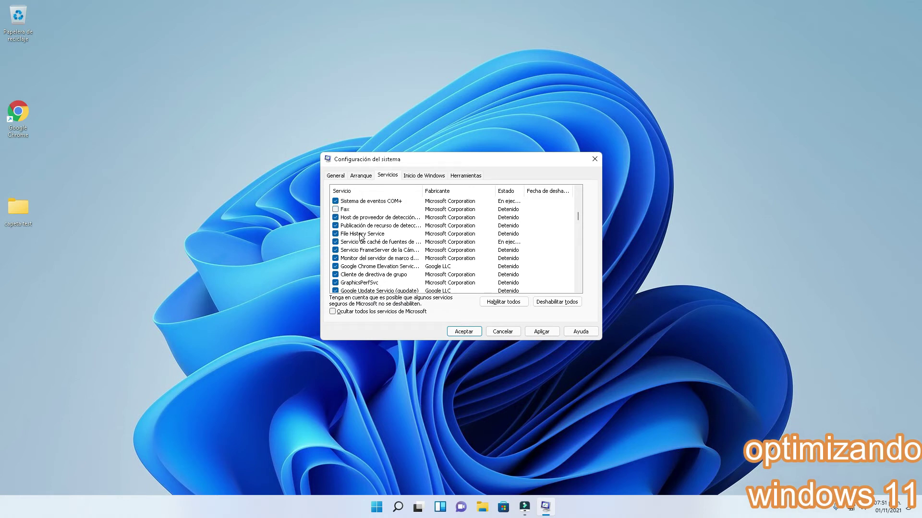
# - Review the services from the beginning of the list down to Aplicación del sistema COM+ for unneeded ones
pyautogui.press('Home')
pyautogui.press('Down')
pyautogui.press('Down')
pyautogui.press('Down')
pyautogui.press('Down')
pyautogui.press('Down')
pyautogui.press('Down')
pyautogui.press('Down')
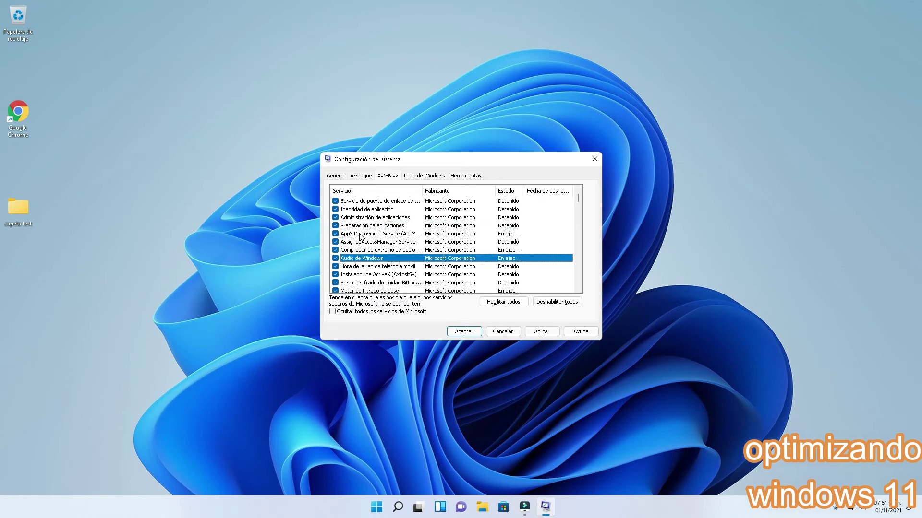
pyautogui.press('Down')
pyautogui.press('Down')
pyautogui.press('Down')
pyautogui.press('Down')
pyautogui.press('Down')
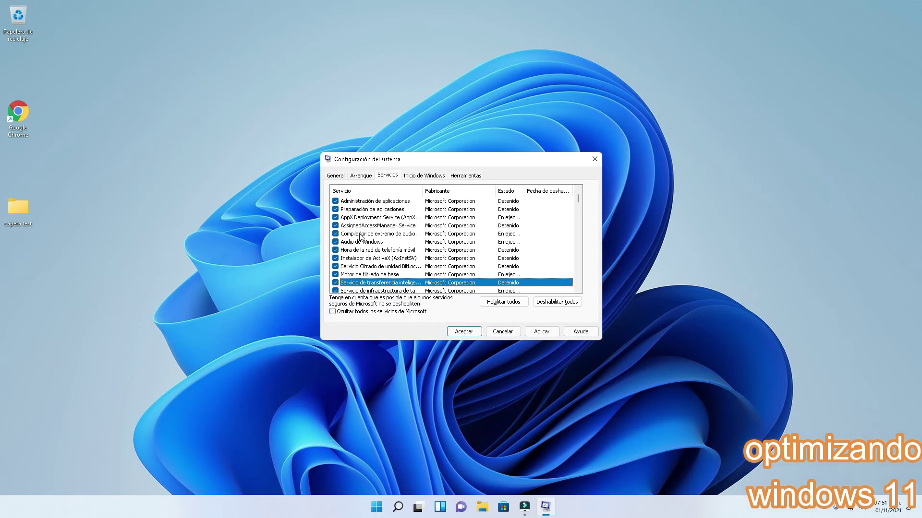
pyautogui.press('Down')
pyautogui.press('Down')
pyautogui.press('Down')
pyautogui.press('Down')
pyautogui.press('Down')
pyautogui.press('Down')
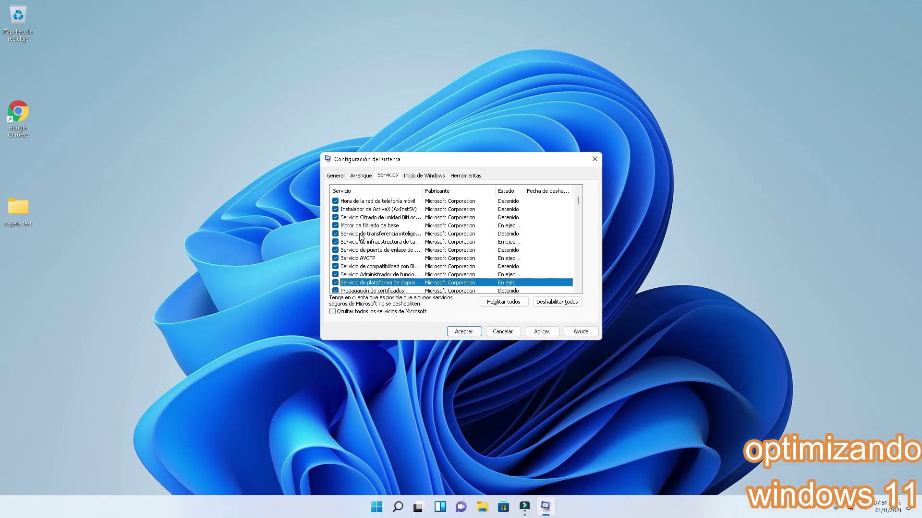
pyautogui.press('Down')
pyautogui.press('Down')
pyautogui.press('Down')
pyautogui.press('Down')
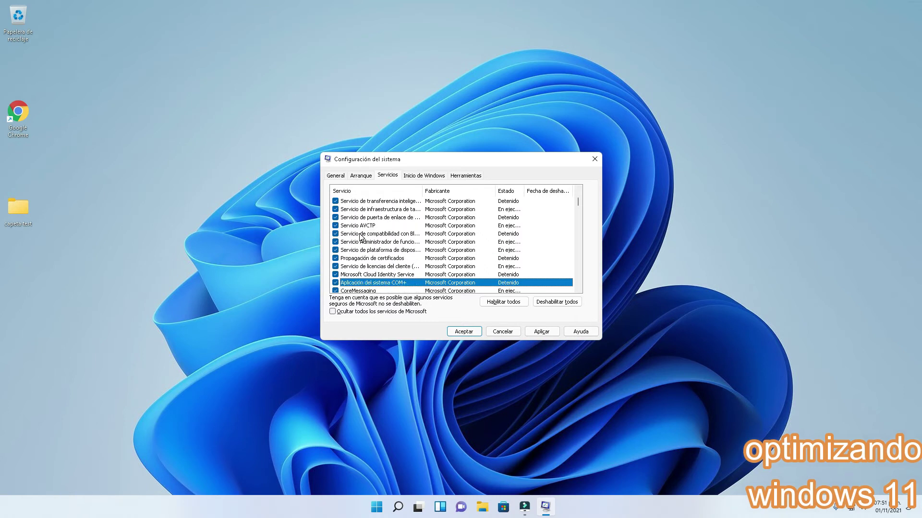
# - Widen the service name column and disable Microsoft Edge Update Service (edgeupdatem)
pyautogui.moveTo(423, 192); pyautogui.dragTo(464, 191)
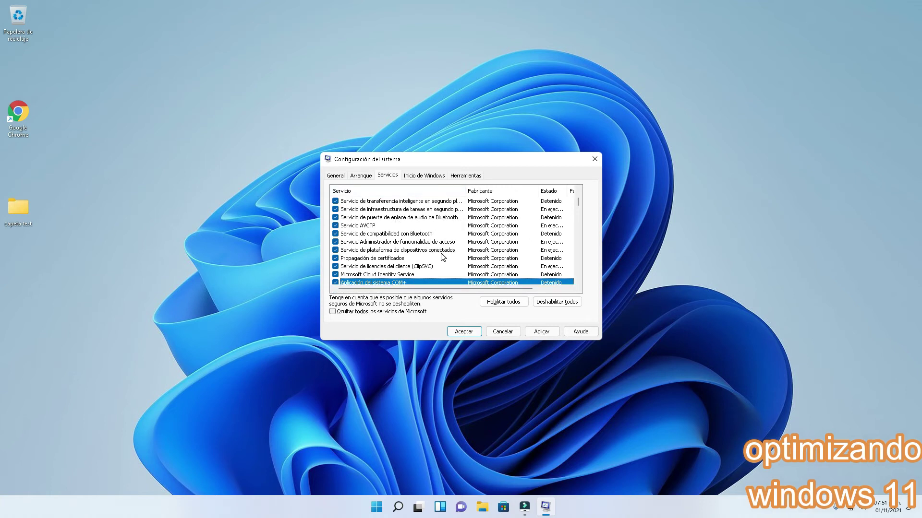
pyautogui.press('Down')
pyautogui.press('Down')
pyautogui.press('Down')
pyautogui.press('Down')
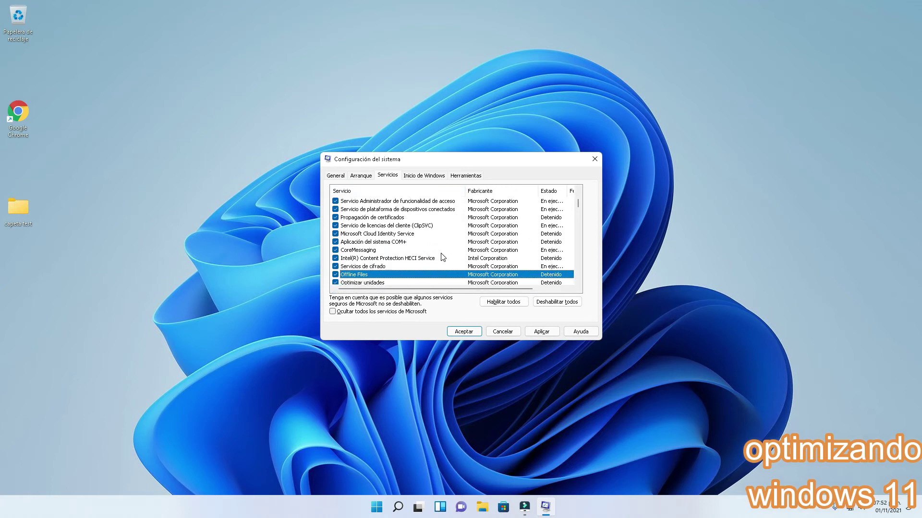
pyautogui.press('Down')
pyautogui.press('Down')
pyautogui.press('Down')
pyautogui.press('Down')
pyautogui.press('Down')
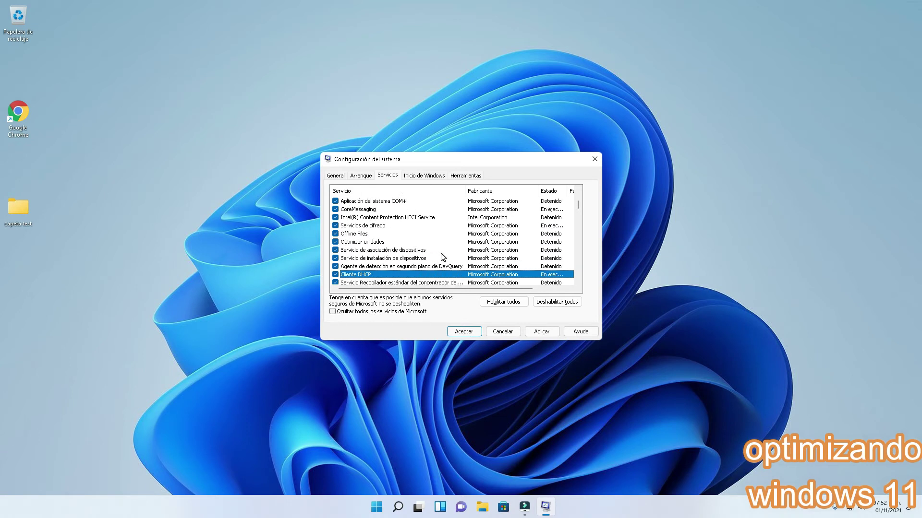
pyautogui.press('Down')
pyautogui.press('Down')
pyautogui.press('Down')
pyautogui.press('Down')
pyautogui.press('Down')
pyautogui.press('Down')
pyautogui.press('Down')
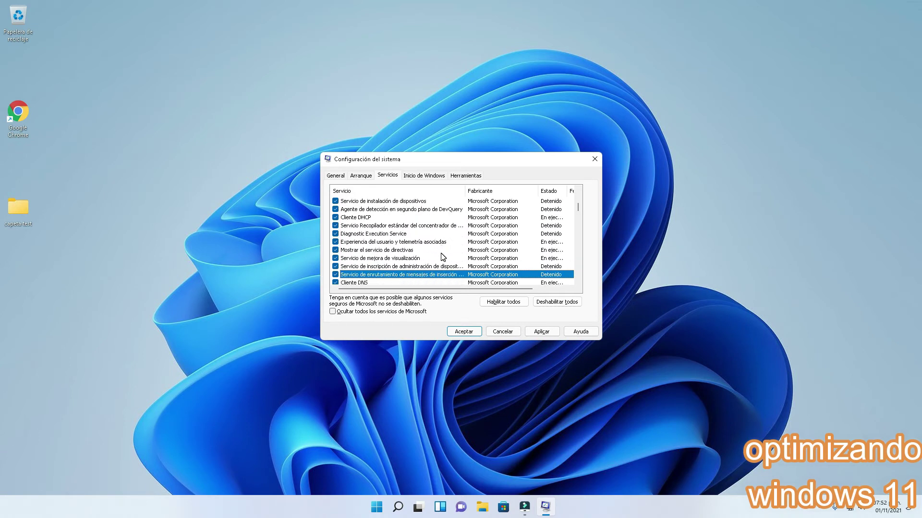
pyautogui.press('Down')
pyautogui.press('Down')
pyautogui.press('Down')
pyautogui.press('Down')
pyautogui.press('Down')
pyautogui.press('Down')
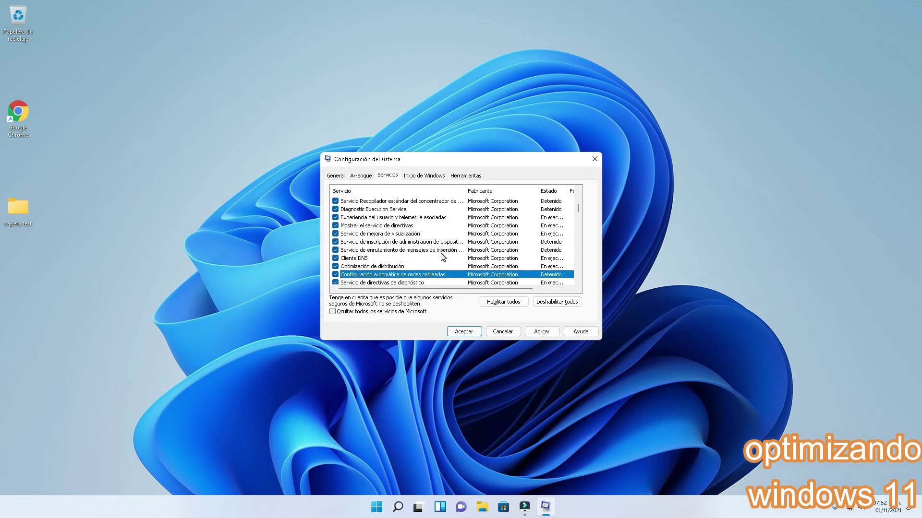
pyautogui.press('Down')
pyautogui.press('Down')
pyautogui.press('Down')
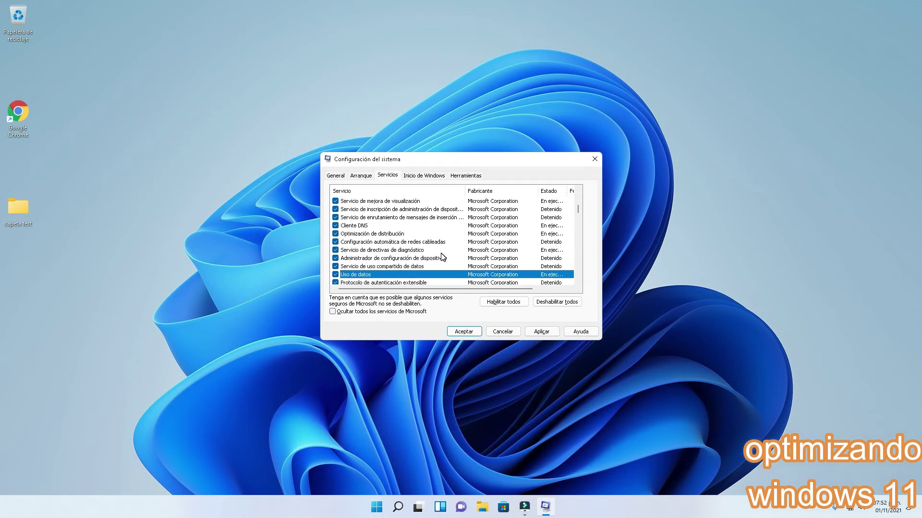
pyautogui.press('Down')
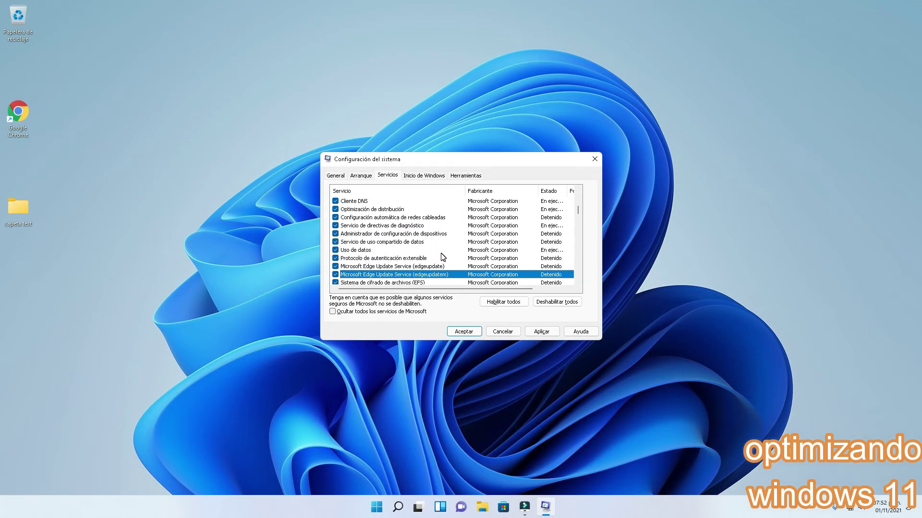
pyautogui.press('Down')
pyautogui.press('Up')
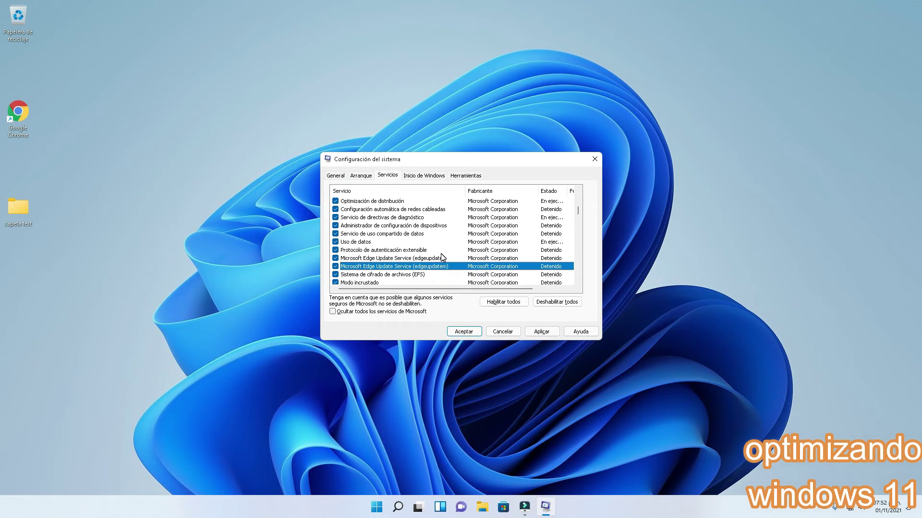
pyautogui.press('space')
# - Review the services below Microsoft Edge Update Service (edgeupdatem) down to the automatic web proxy detection service for unneeded ones
pyautogui.press('Down')
pyautogui.press('Down')
pyautogui.press('Down')
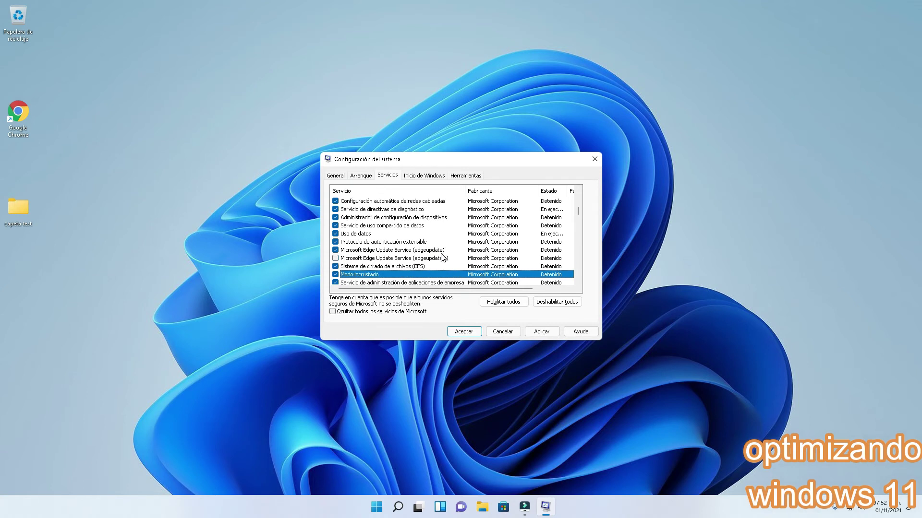
pyautogui.press('Down')
pyautogui.press('Down')
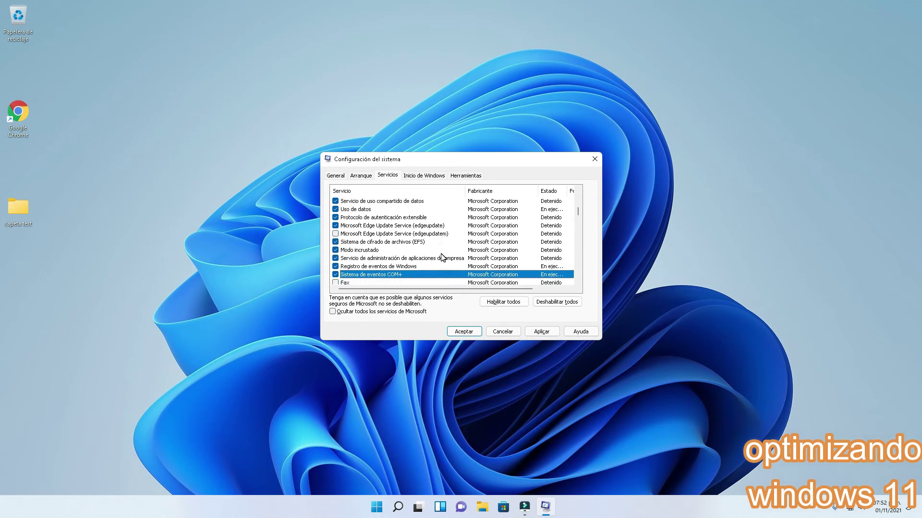
pyautogui.press('Down')
pyautogui.press('Down')
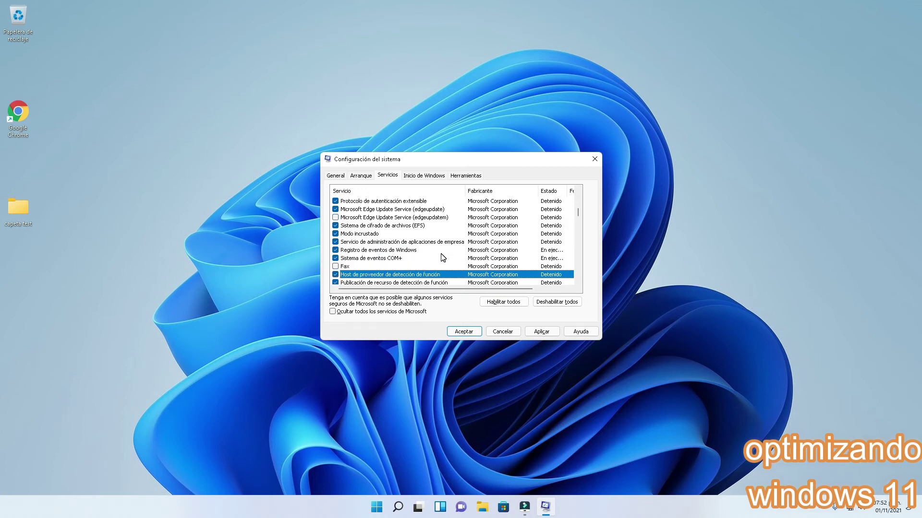
pyautogui.press('Down')
pyautogui.press('Down')
pyautogui.press('Down')
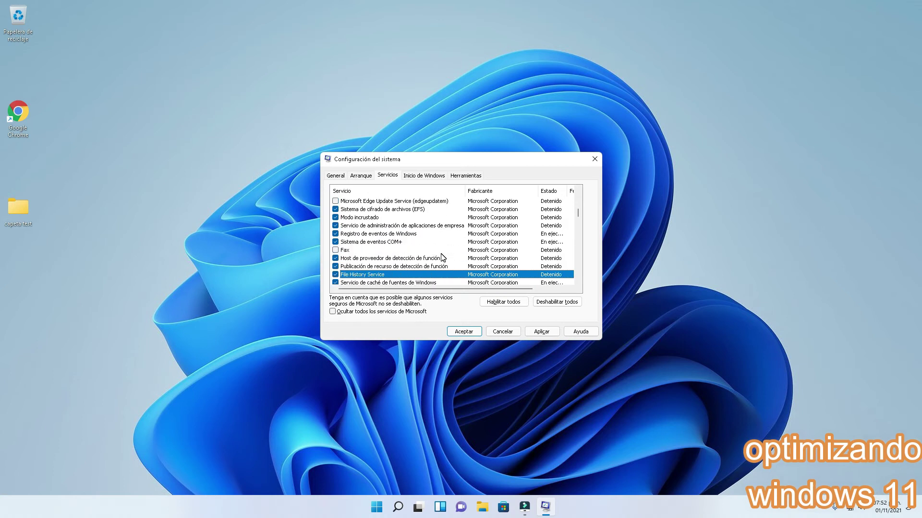
pyautogui.press('Down')
pyautogui.press('Down')
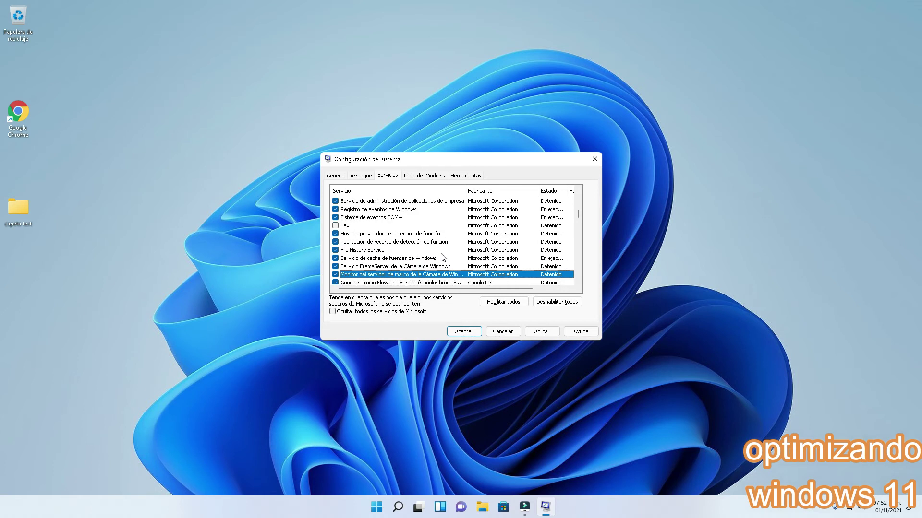
pyautogui.press('Down')
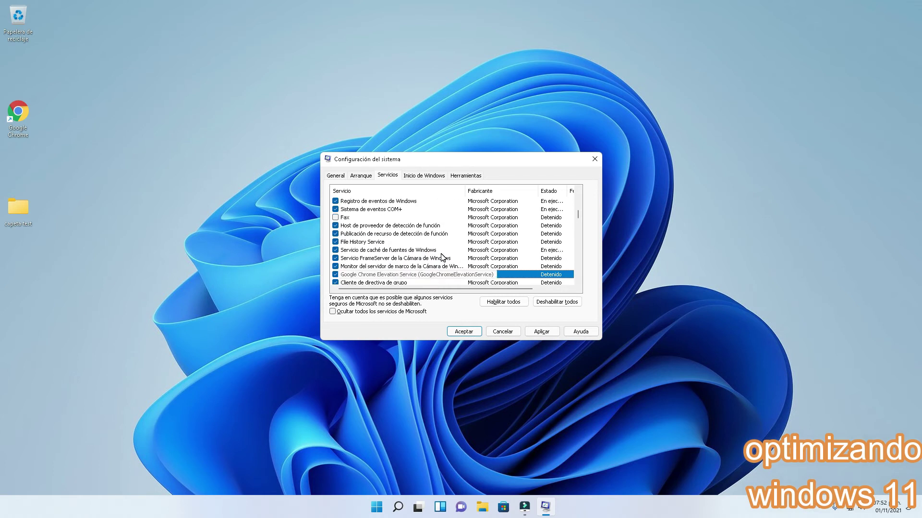
pyautogui.press('Down')
pyautogui.press('Down')
pyautogui.press('Down')
pyautogui.press('Down')
pyautogui.press('Down')
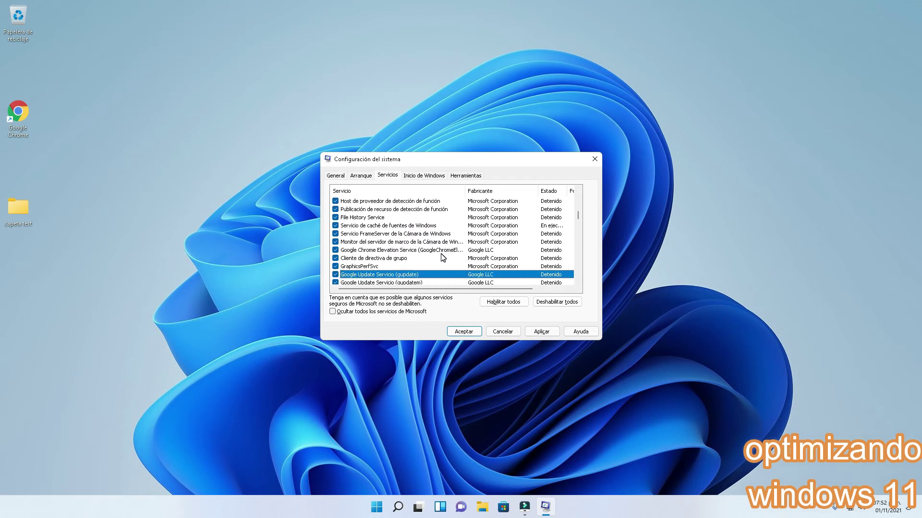
pyautogui.press('Down')
pyautogui.press('Down')
pyautogui.press('Down')
pyautogui.press('Down')
pyautogui.press('Down')
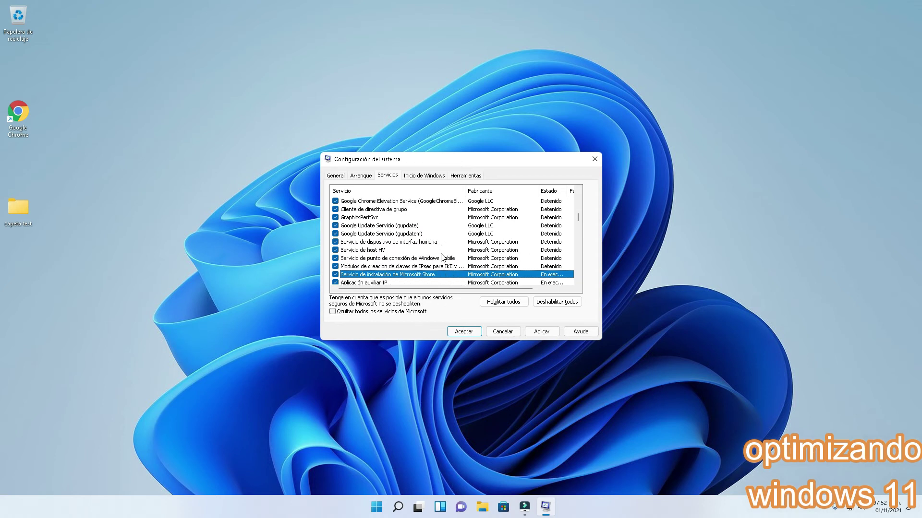
pyautogui.press('Down')
pyautogui.press('Down')
pyautogui.press('Down')
pyautogui.press('Down')
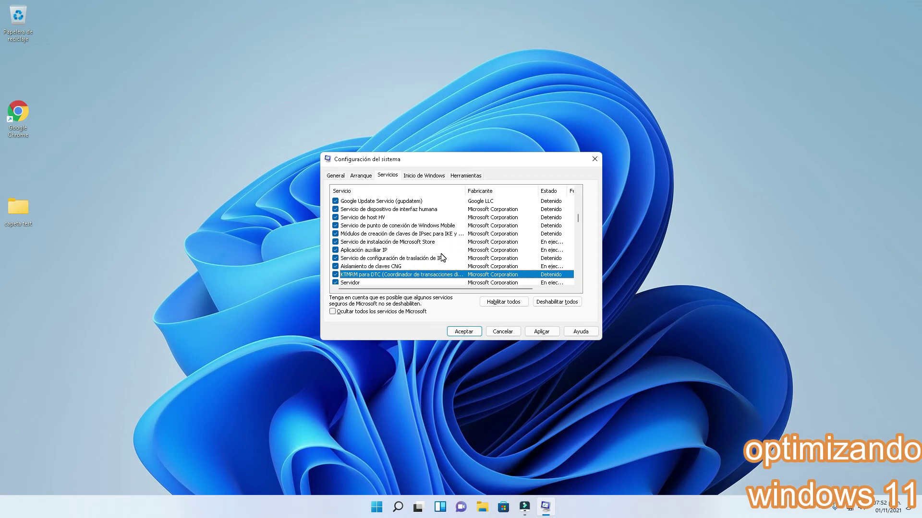
pyautogui.press('Down')
pyautogui.press('Down')
pyautogui.press('Down')
pyautogui.press('Down')
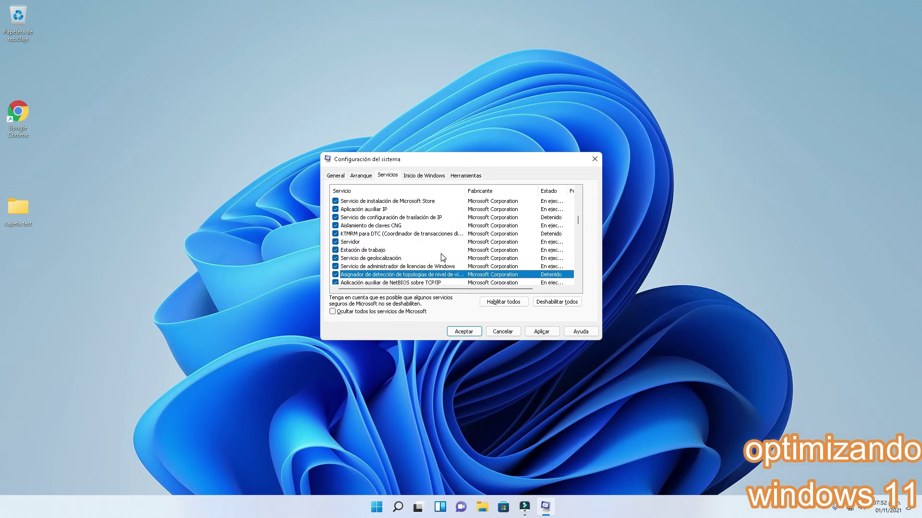
pyautogui.press('Down')
pyautogui.press('Down')
pyautogui.press('Down')
pyautogui.press('Down')
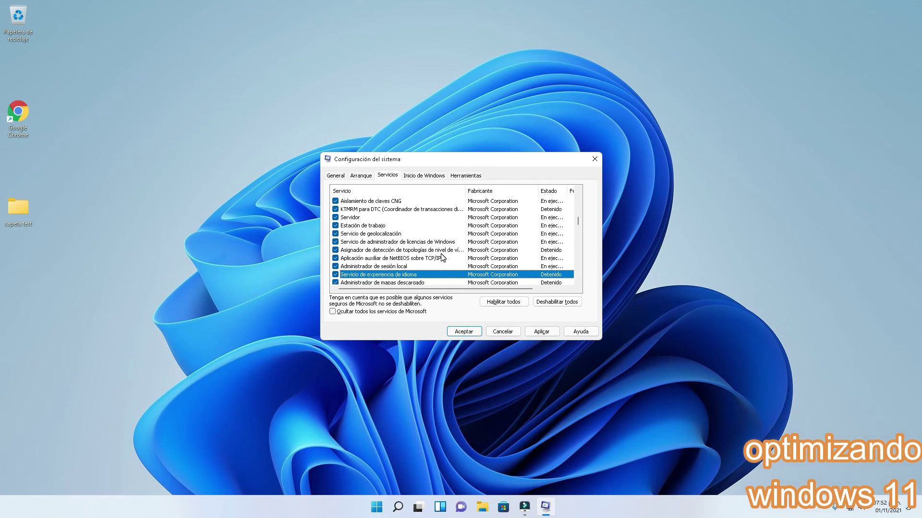
pyautogui.press('Down')
pyautogui.press('Down')
pyautogui.press('Down')
pyautogui.press('Down')
pyautogui.press('Down')
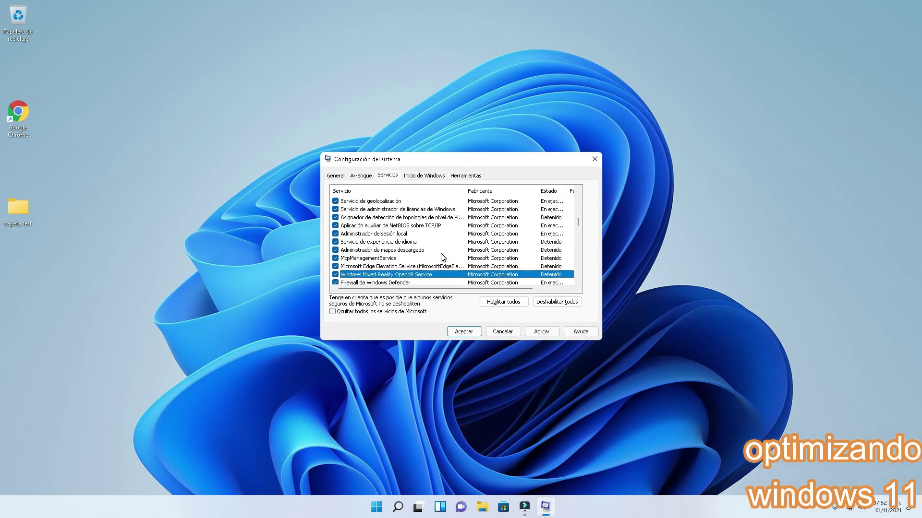
pyautogui.press('Down')
pyautogui.press('Down')
pyautogui.press('Down')
pyautogui.press('Down')
pyautogui.press('Down')
pyautogui.press('Down')
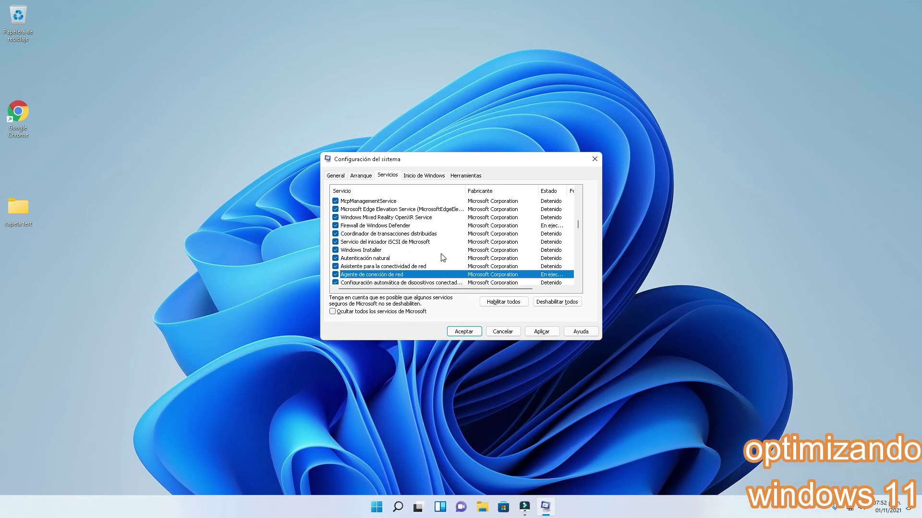
pyautogui.press('Down')
pyautogui.press('Down')
pyautogui.press('Down')
pyautogui.press('Down')
pyautogui.press('Down')
pyautogui.press('Down')
pyautogui.press('Down')
pyautogui.press('Down')
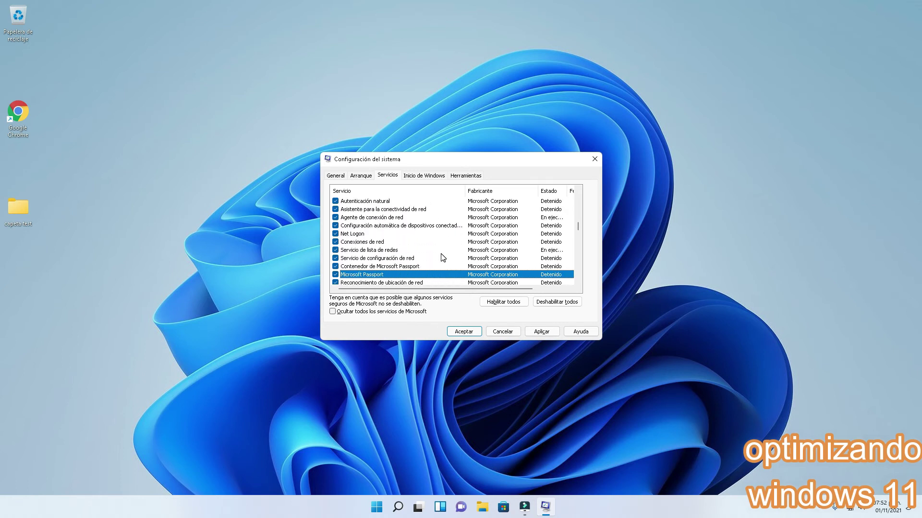
pyautogui.press('Down')
pyautogui.press('Down')
pyautogui.press('Down')
pyautogui.press('Down')
pyautogui.press('Down')
pyautogui.press('Down')
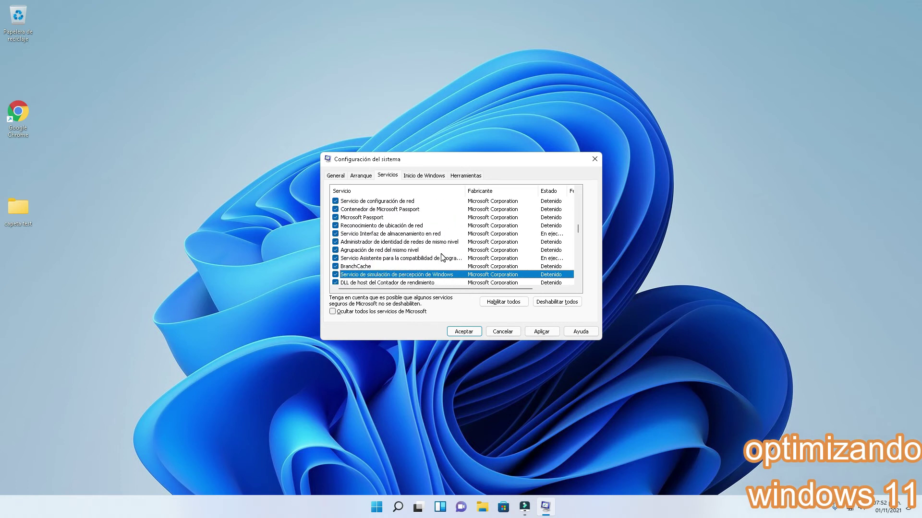
pyautogui.press('Down')
pyautogui.press('Down')
pyautogui.press('Down')
pyautogui.press('Down')
pyautogui.press('Down')
pyautogui.press('Down')
pyautogui.press('Down')
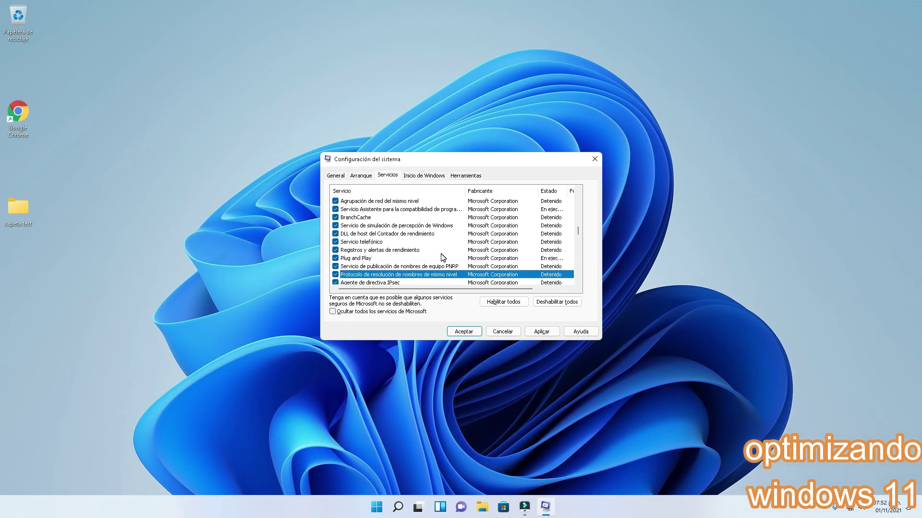
pyautogui.press('Down')
pyautogui.press('Down')
pyautogui.press('Down')
pyautogui.press('Down')
pyautogui.press('Down')
pyautogui.press('Down')
pyautogui.press('Down')
pyautogui.press('Down')
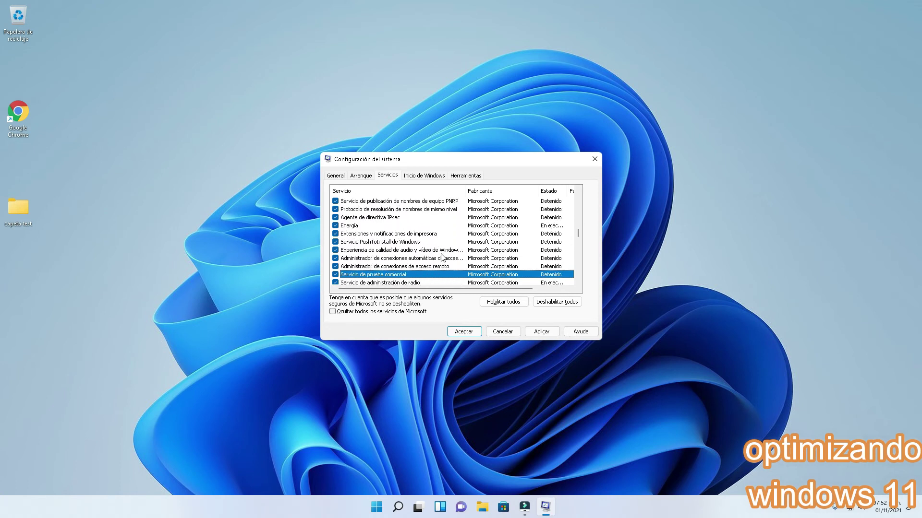
pyautogui.press('Down')
pyautogui.press('Down')
pyautogui.press('Down')
pyautogui.press('Down')
pyautogui.press('Down')
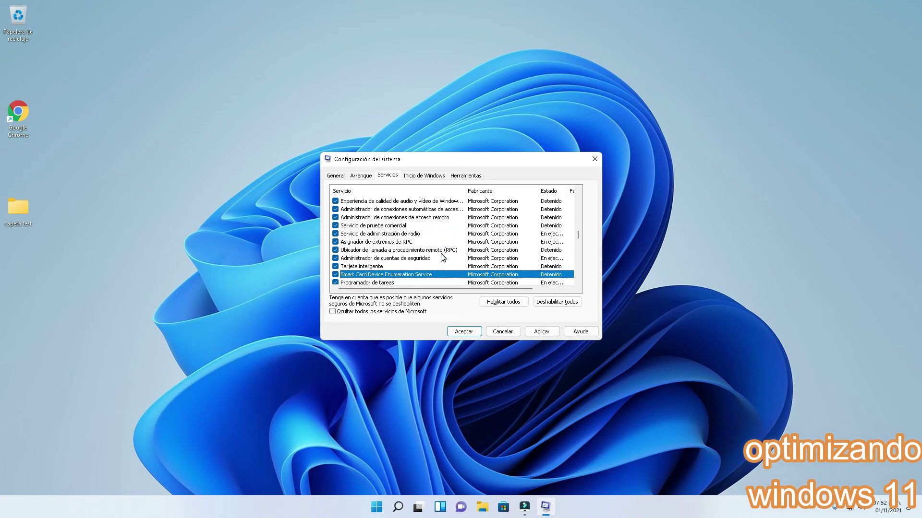
pyautogui.press('Down')
pyautogui.press('Down')
pyautogui.press('Down')
pyautogui.press('Down')
pyautogui.press('Down')
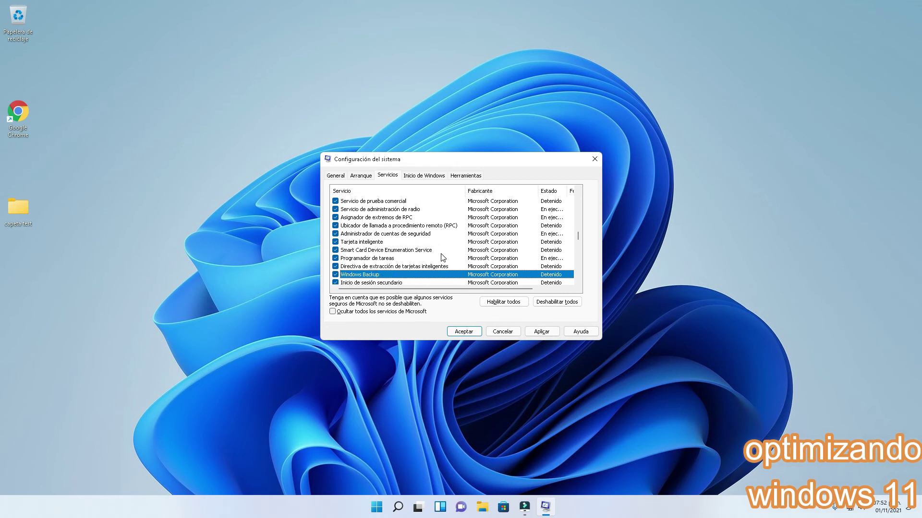
pyautogui.press('Down')
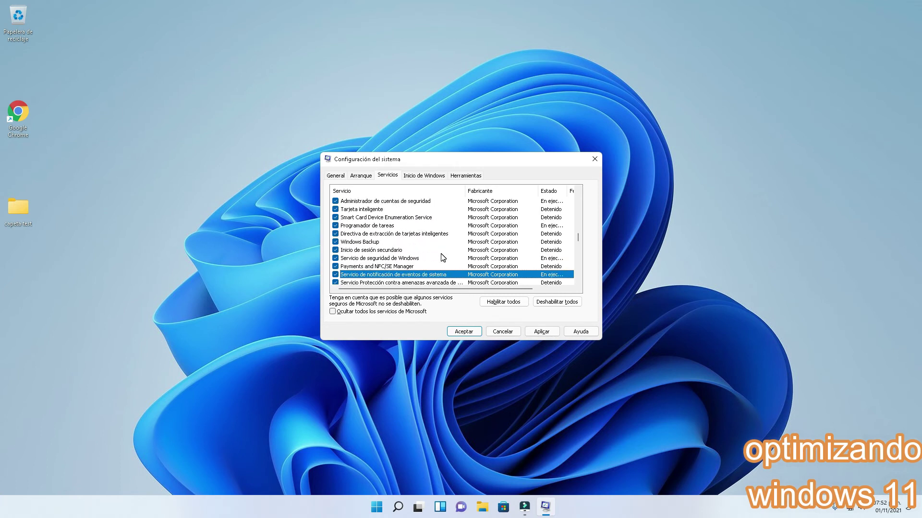
pyautogui.press('Down')
pyautogui.press('Down')
pyautogui.press('Down')
pyautogui.press('Down')
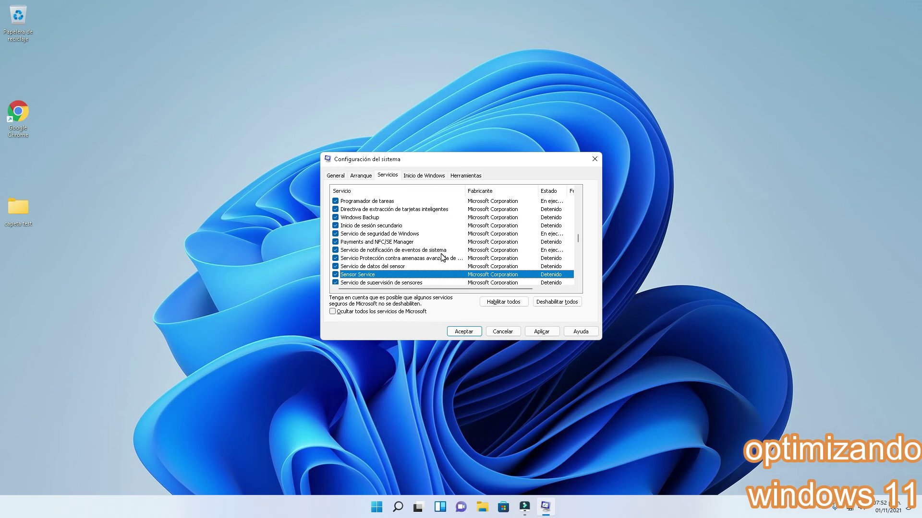
pyautogui.press('Down')
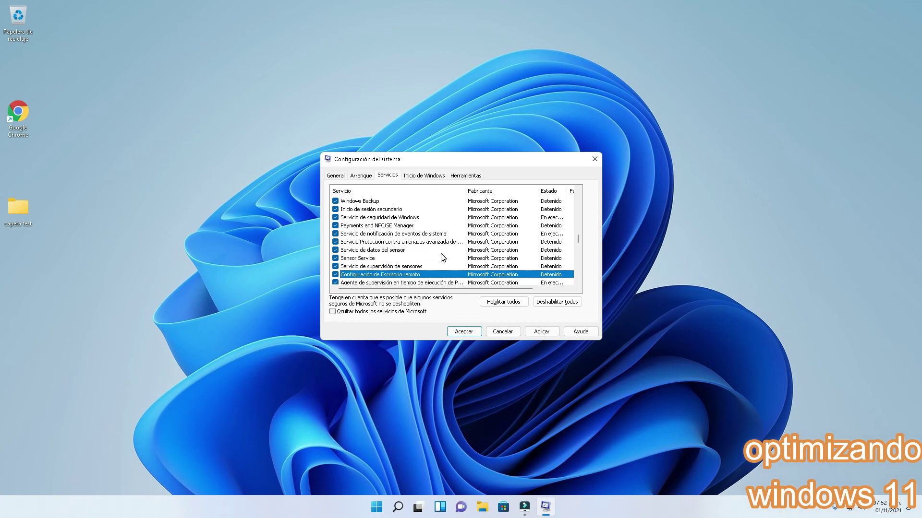
pyautogui.press('Down')
pyautogui.press('Down')
pyautogui.press('Down')
pyautogui.press('Down')
pyautogui.press('Down')
pyautogui.press('Down')
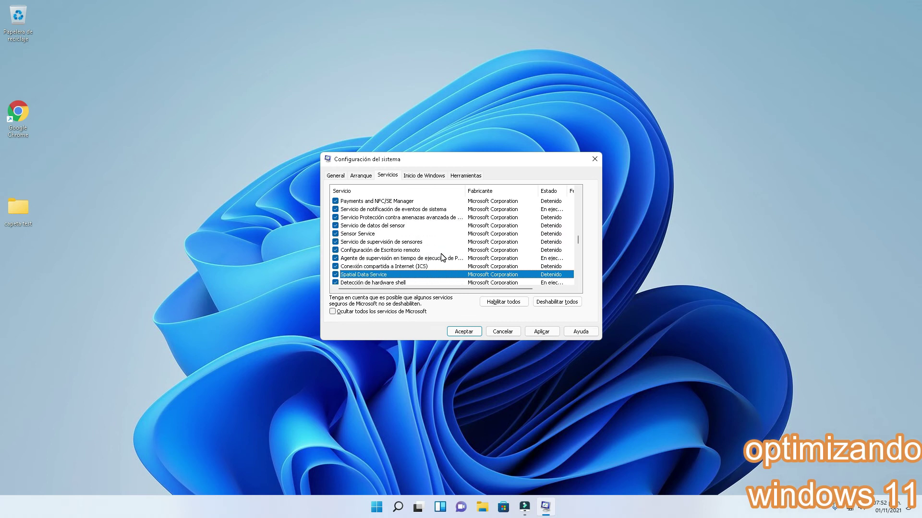
pyautogui.press('Down')
pyautogui.press('Down')
pyautogui.press('Down')
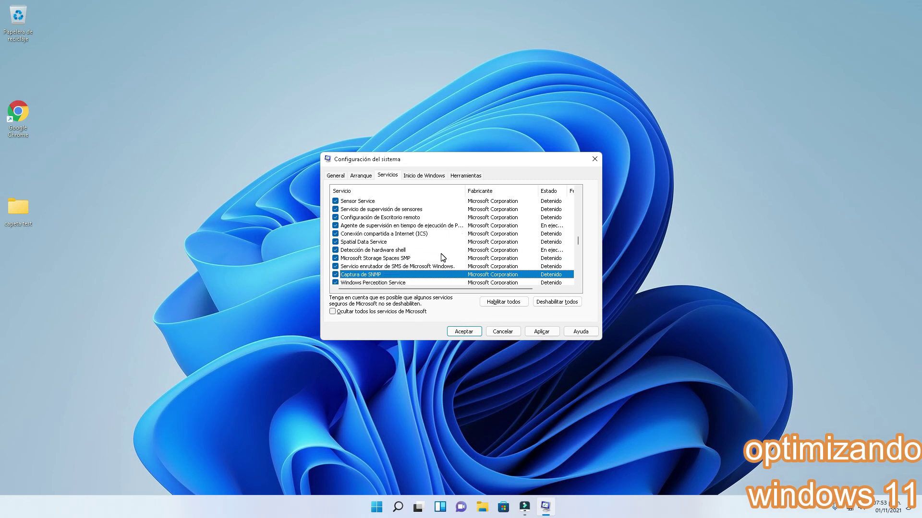
pyautogui.press('Down')
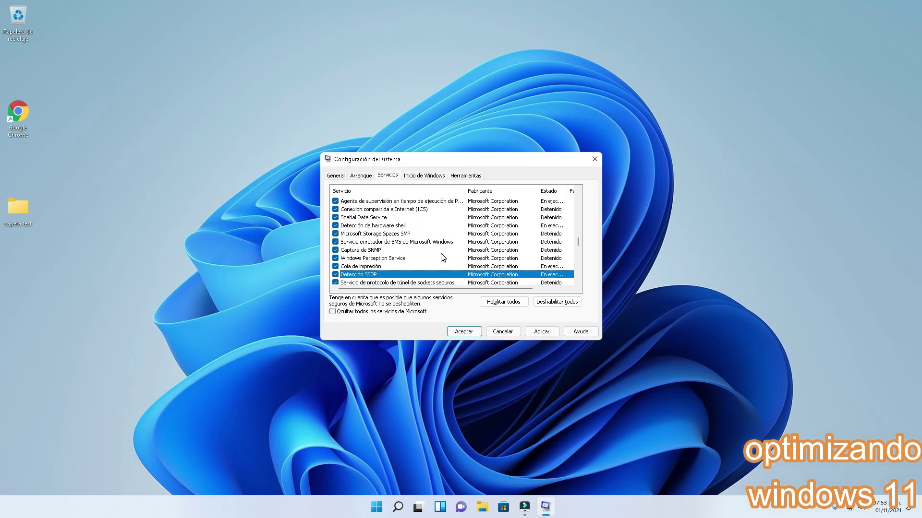
pyautogui.press('Down')
pyautogui.press('Down')
pyautogui.press('Down')
pyautogui.press('Down')
pyautogui.press('Down')
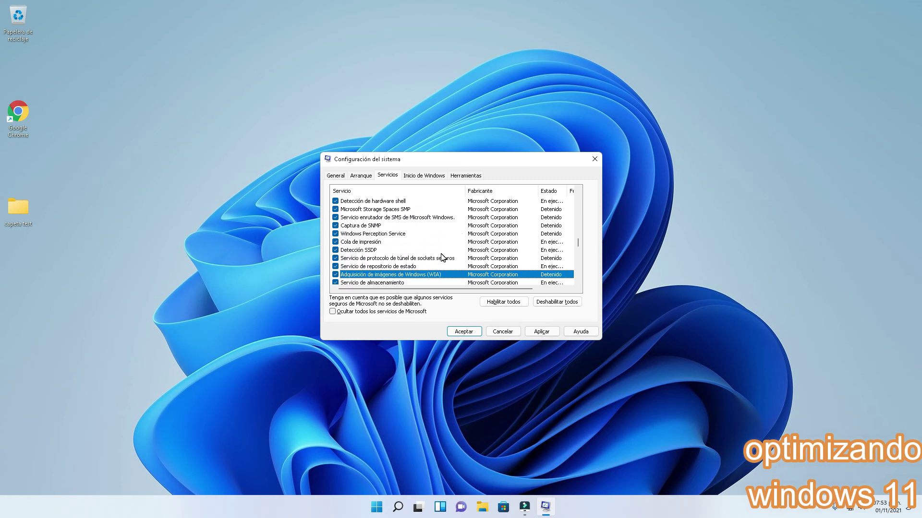
pyautogui.press('Down')
pyautogui.press('Down')
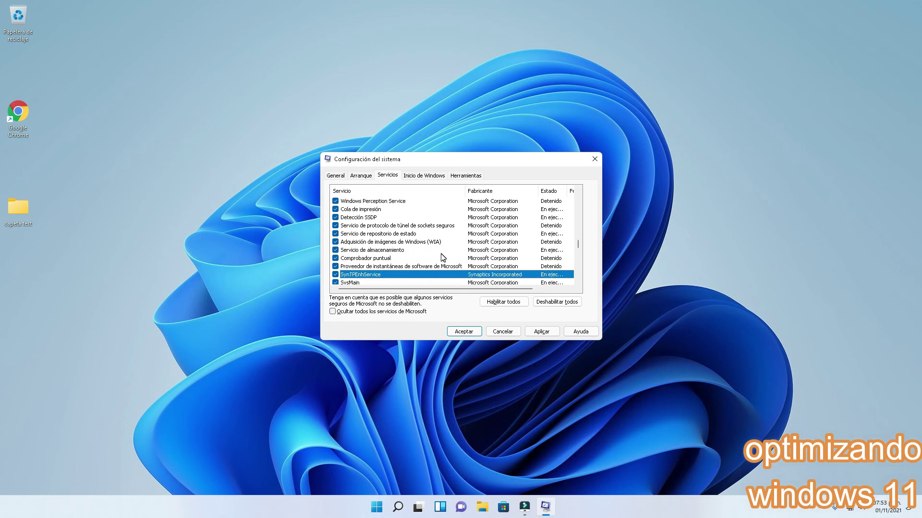
pyautogui.press('Down')
pyautogui.press('Down')
pyautogui.press('Down')
pyautogui.press('Down')
pyautogui.press('Down')
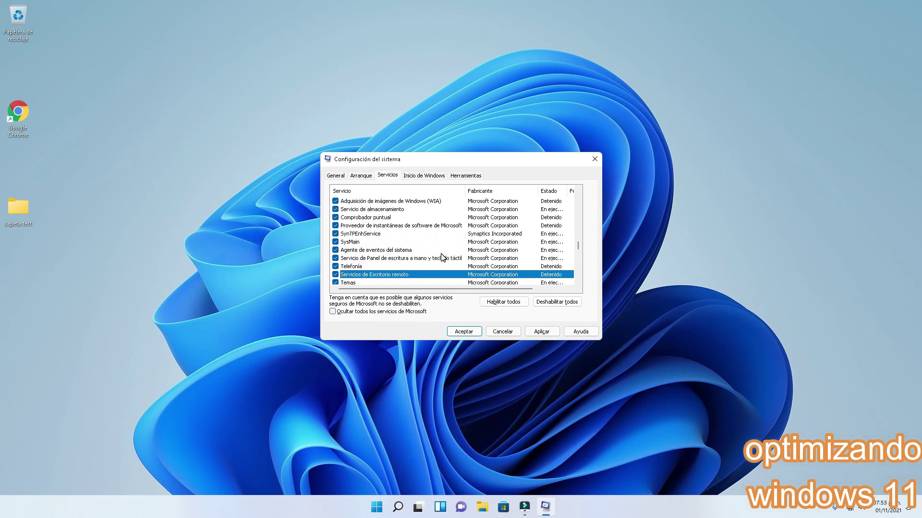
pyautogui.press('Down')
pyautogui.press('Down')
pyautogui.press('Down')
pyautogui.press('Down')
pyautogui.press('Down')
pyautogui.press('Down')
pyautogui.press('Down')
pyautogui.press('Down')
pyautogui.press('Down')
pyautogui.press('Down')
pyautogui.press('Down')
pyautogui.press('Down')
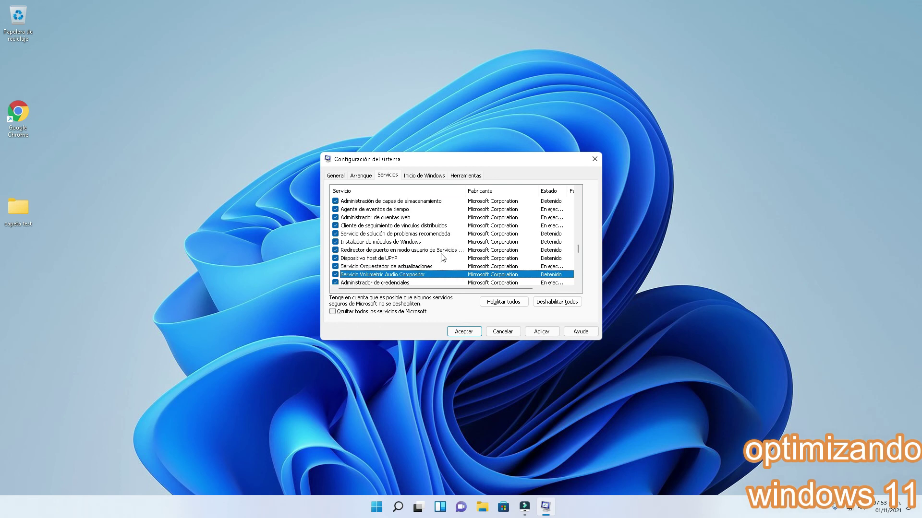
pyautogui.press('Down')
pyautogui.press('Down')
pyautogui.press('Down')
pyautogui.press('Down')
pyautogui.press('Down')
pyautogui.press('Down')
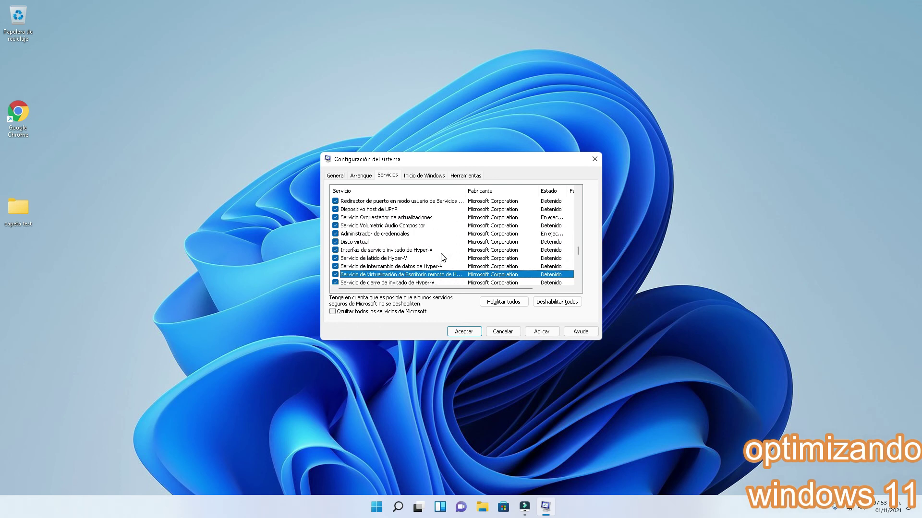
pyautogui.press('Down')
pyautogui.press('Down')
pyautogui.press('Down')
pyautogui.press('Down')
pyautogui.press('Down')
pyautogui.press('Down')
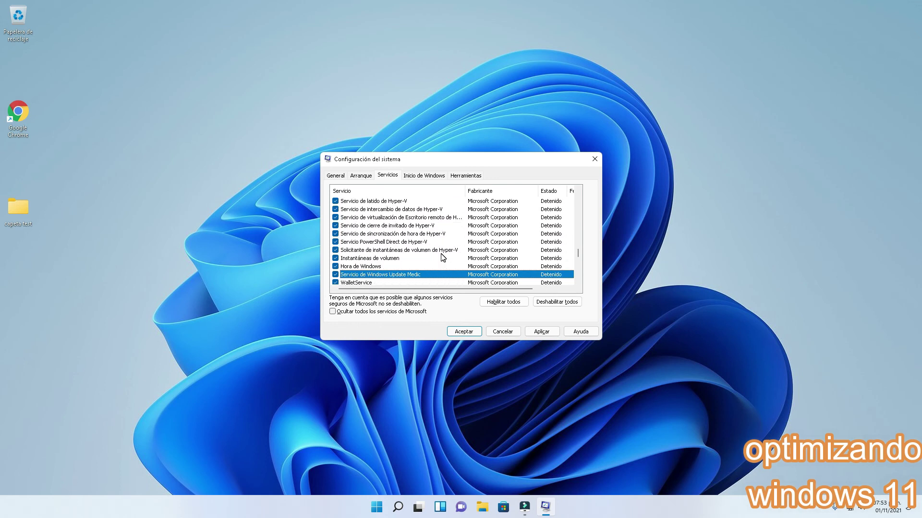
pyautogui.press('Down')
pyautogui.press('Down')
pyautogui.press('Down')
pyautogui.press('Down')
pyautogui.press('Down')
pyautogui.press('Down')
pyautogui.press('Down')
pyautogui.press('Down')
pyautogui.press('Down')
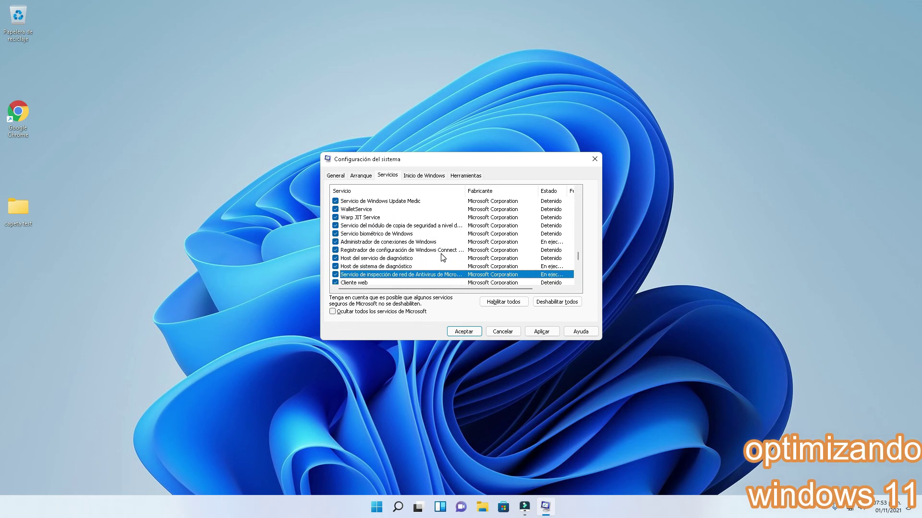
pyautogui.press('Down')
pyautogui.press('Down')
pyautogui.press('Down')
pyautogui.press('Down')
pyautogui.press('Down')
pyautogui.press('Down')
pyautogui.press('Down')
pyautogui.press('Down')
pyautogui.press('Down')
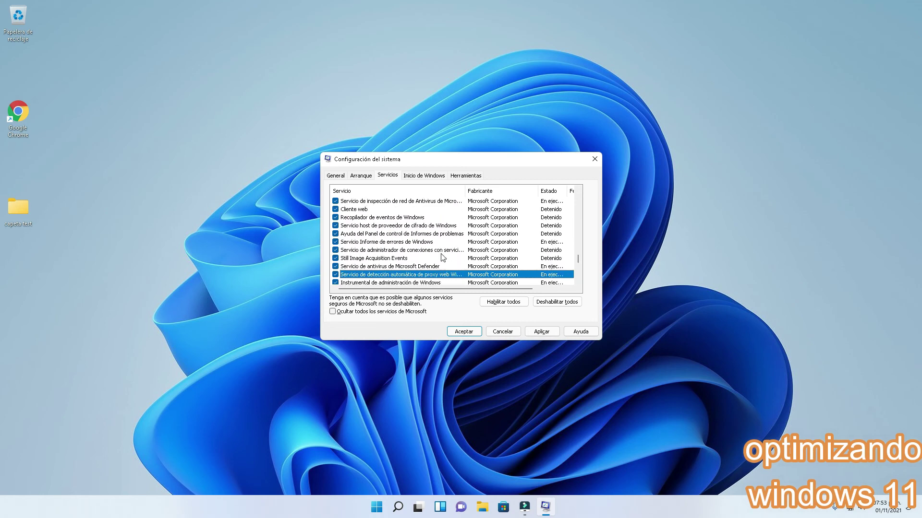
# - Review the services below the automatic web proxy detection service down to Windows Update for unneeded ones
pyautogui.press('Down')
pyautogui.press('Down')
pyautogui.press('Down')
pyautogui.press('Down')
pyautogui.press('Down')
pyautogui.press('Down')
pyautogui.press('Down')
pyautogui.press('Down')
pyautogui.press('Down')
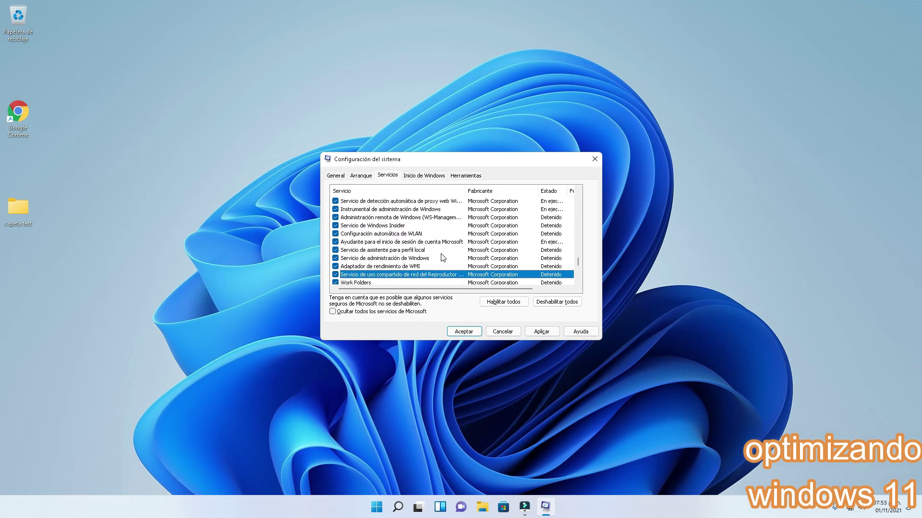
pyautogui.press('Down')
pyautogui.press('Down')
pyautogui.press('Down')
pyautogui.press('Down')
pyautogui.press('Down')
pyautogui.press('Down')
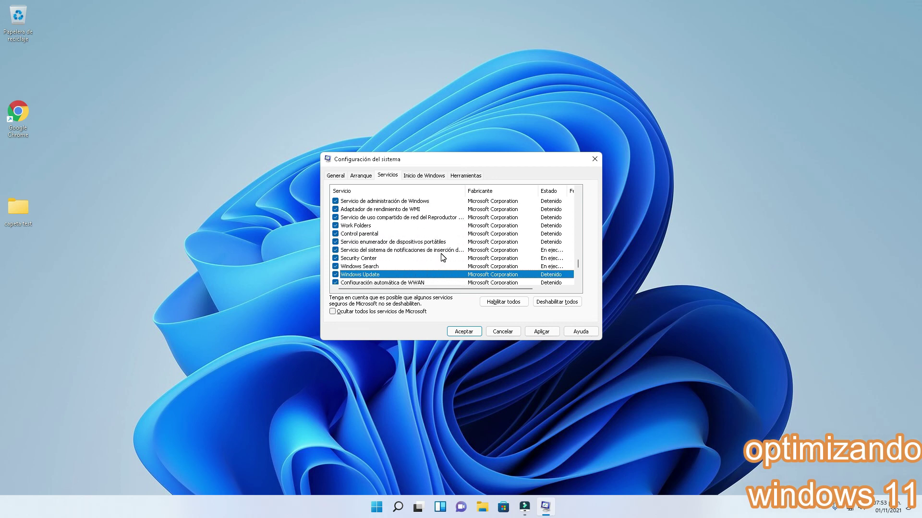
# - Disable the services Juegos guardados en Xbox Live, Xbox Accessory Management Service and Servicio de red de Xbox Live
pyautogui.press('Down')
pyautogui.press('Down')
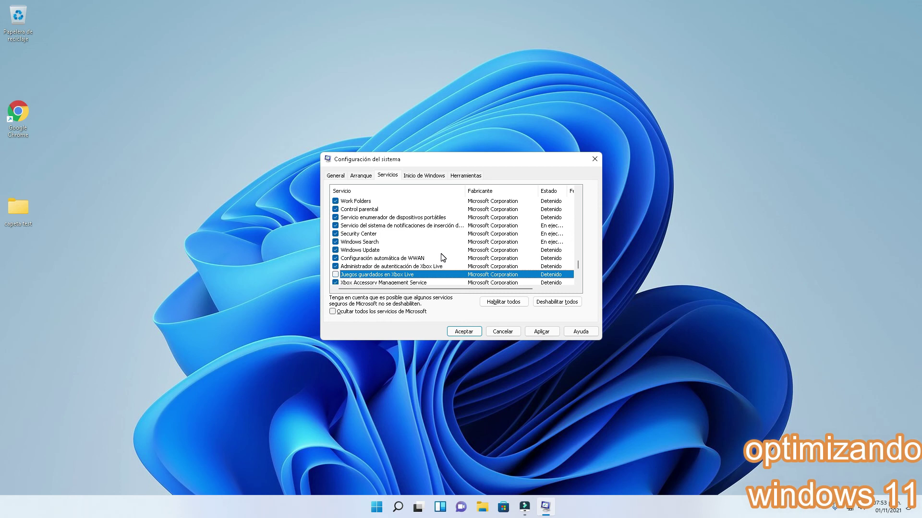
pyautogui.press('Down')
pyautogui.press('space')
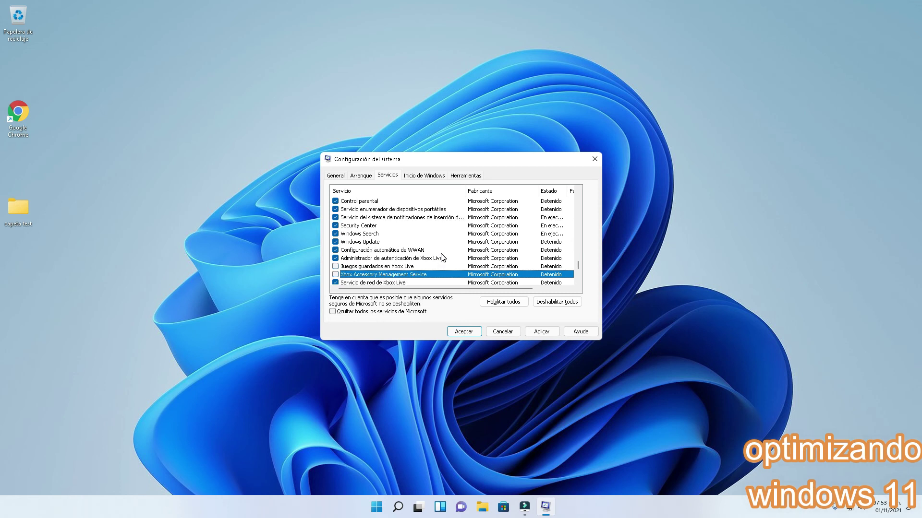
pyautogui.press('Down')
pyautogui.press('space')
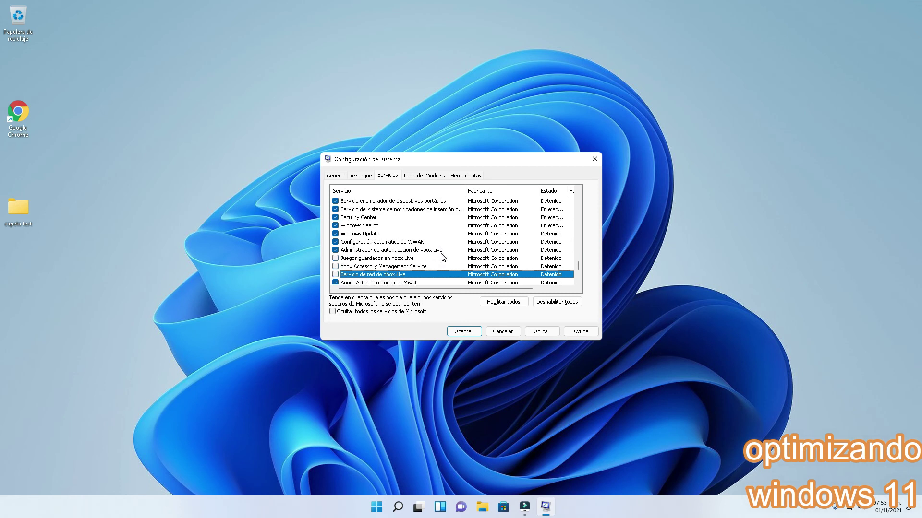
# - Review the remaining services below Servicio de red de Xbox Live to the end of the list for unneeded ones
pyautogui.press('Down')
pyautogui.press('Down')
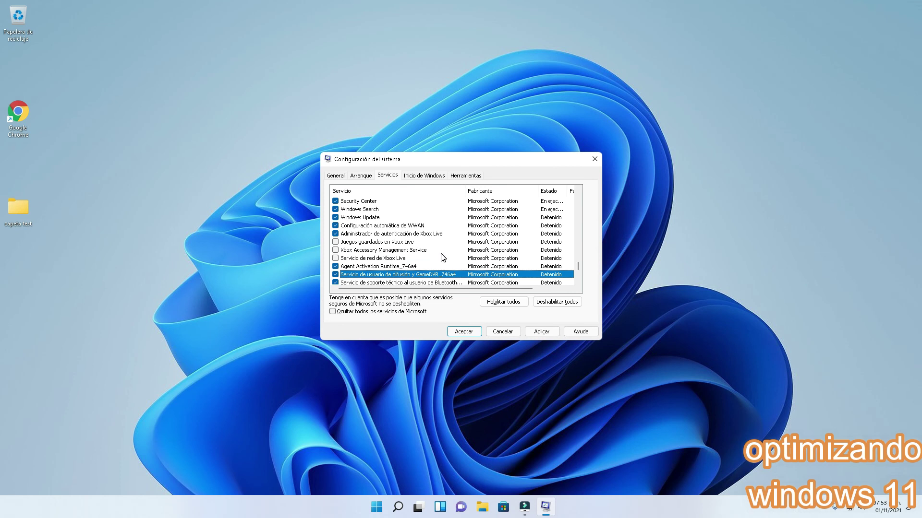
pyautogui.press('Down')
pyautogui.press('Down')
pyautogui.press('Down')
pyautogui.press('Down')
pyautogui.press('Down')
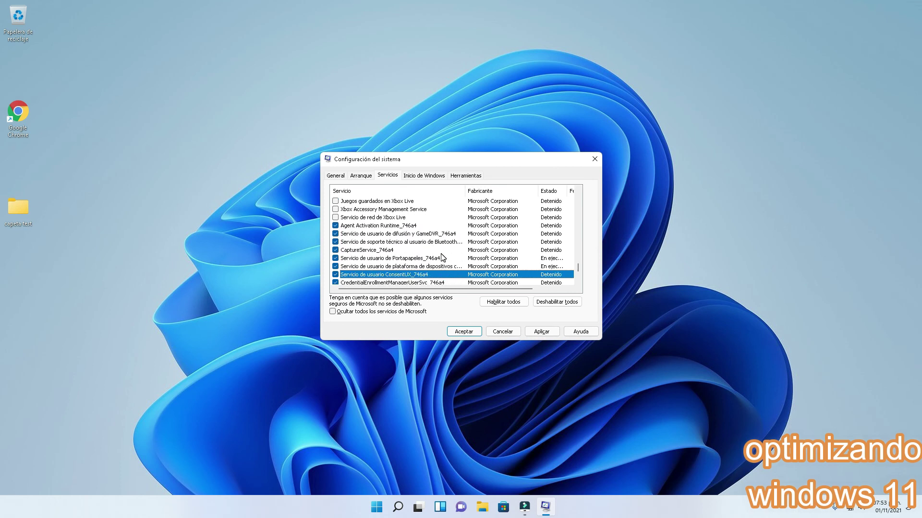
pyautogui.press('Down')
pyautogui.press('Down')
pyautogui.press('Down')
pyautogui.press('Down')
pyautogui.press('Down')
pyautogui.press('Down')
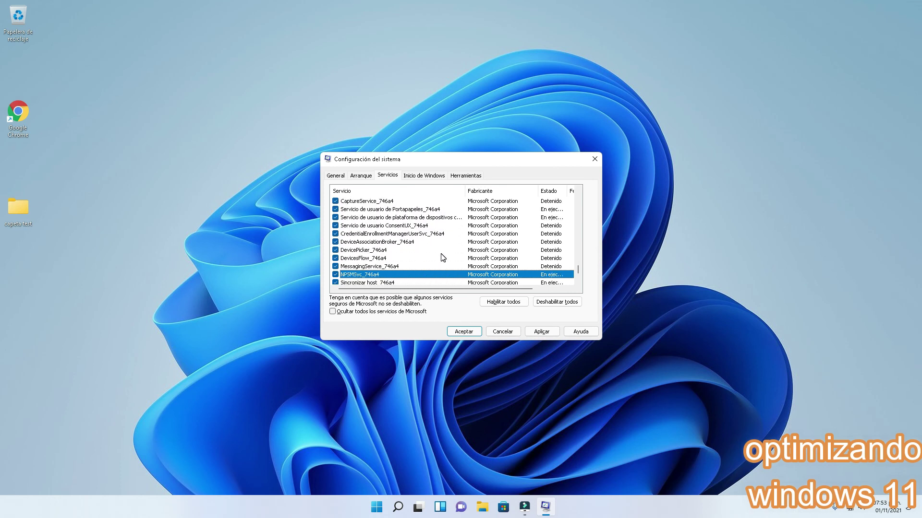
pyautogui.press('Down')
pyautogui.press('Down')
pyautogui.press('Down')
pyautogui.press('Down')
pyautogui.press('Down')
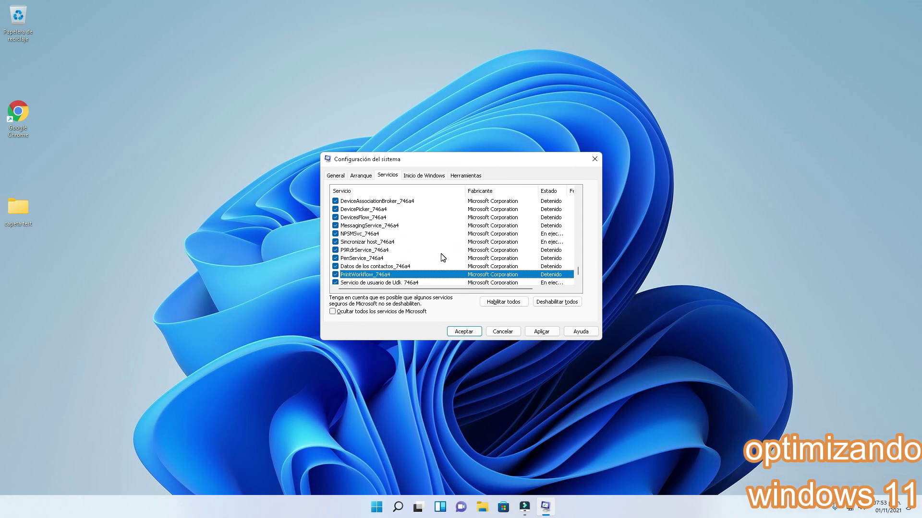
pyautogui.press('Down')
pyautogui.press('Down')
pyautogui.press('Down')
pyautogui.press('Down')
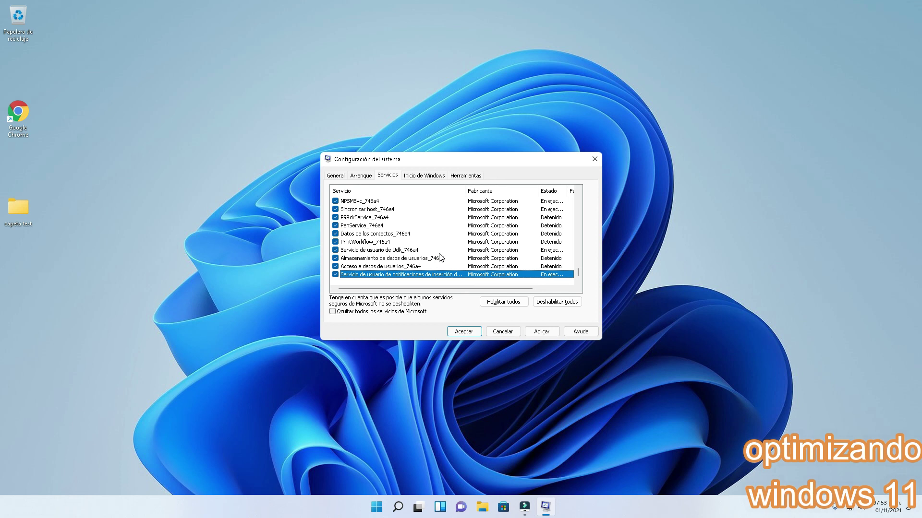
# - Look at the Inicio de Windows settings and examine the list of system tools down to Restaurar sistema
pyautogui.click(406, 180)
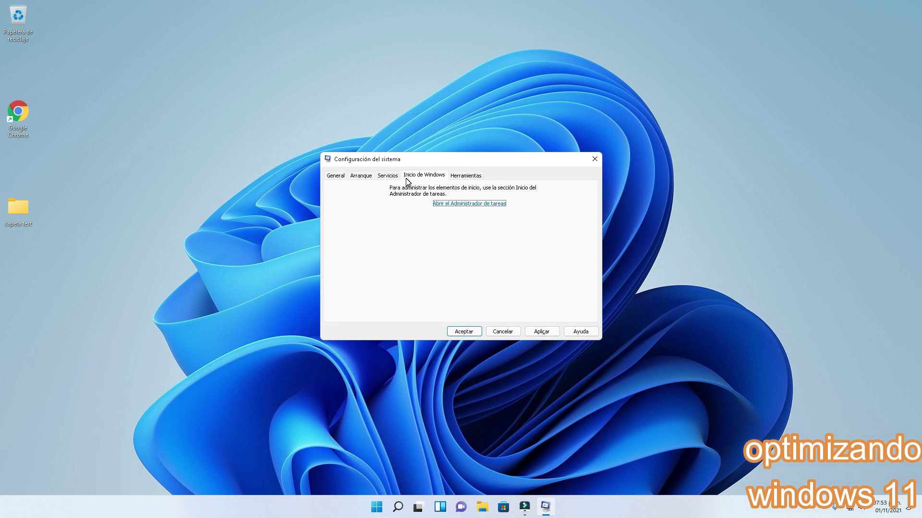
pyautogui.click(461, 179)
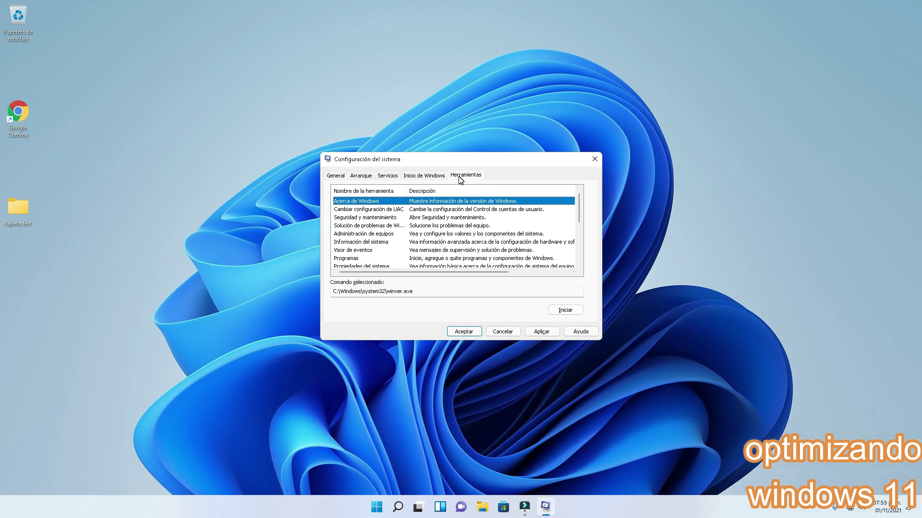
pyautogui.press('Down')
pyautogui.press('Down')
pyautogui.press('Down')
pyautogui.press('Down')
pyautogui.press('Down')
pyautogui.press('Down')
pyautogui.press('Down')
pyautogui.press('Down')
pyautogui.press('Down')
pyautogui.press('Down')
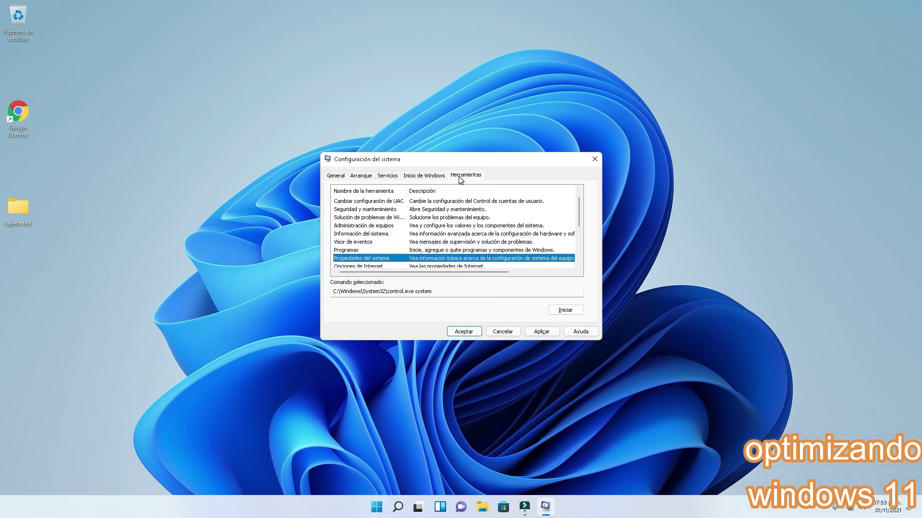
pyautogui.press('Down')
pyautogui.press('Down')
pyautogui.press('Down')
pyautogui.press('Down')
pyautogui.press('Down')
pyautogui.press('Down')
pyautogui.press('Down')
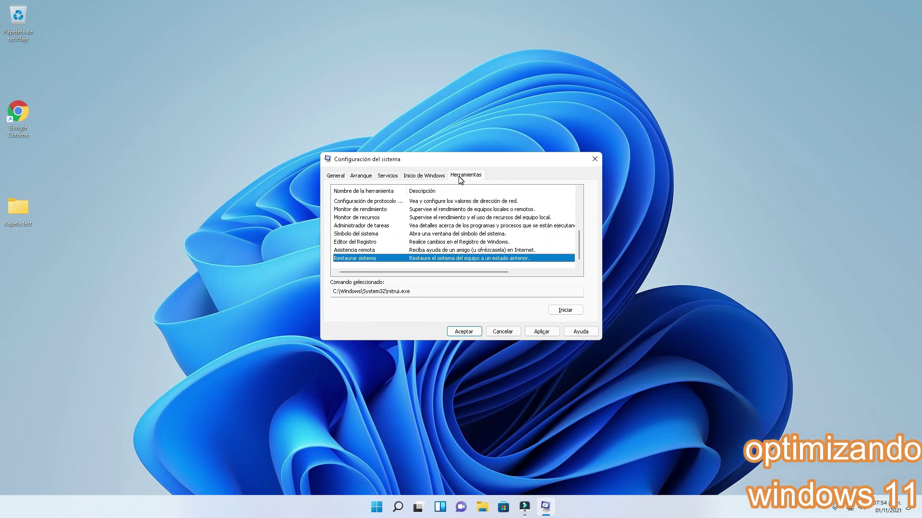
# - Apply the System Configuration changes and accept them to close the dialog
pyautogui.click(554, 332)
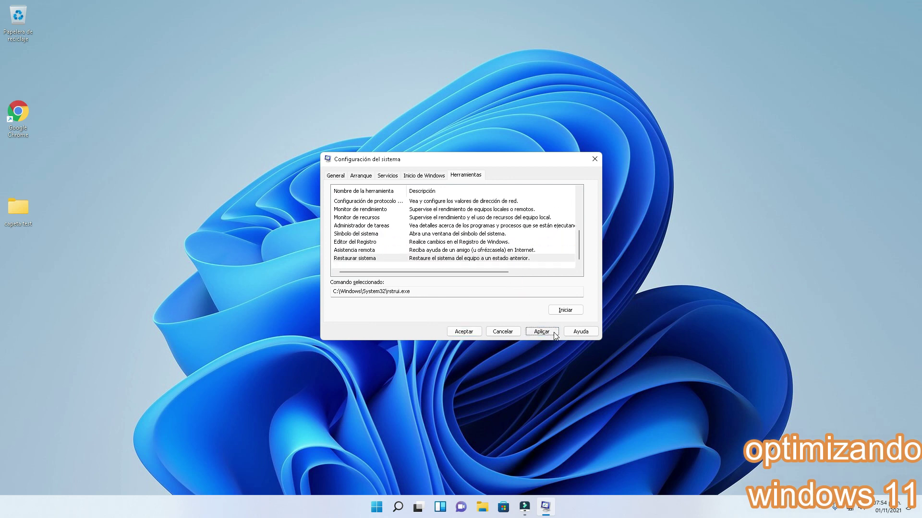
pyautogui.click(460, 332)
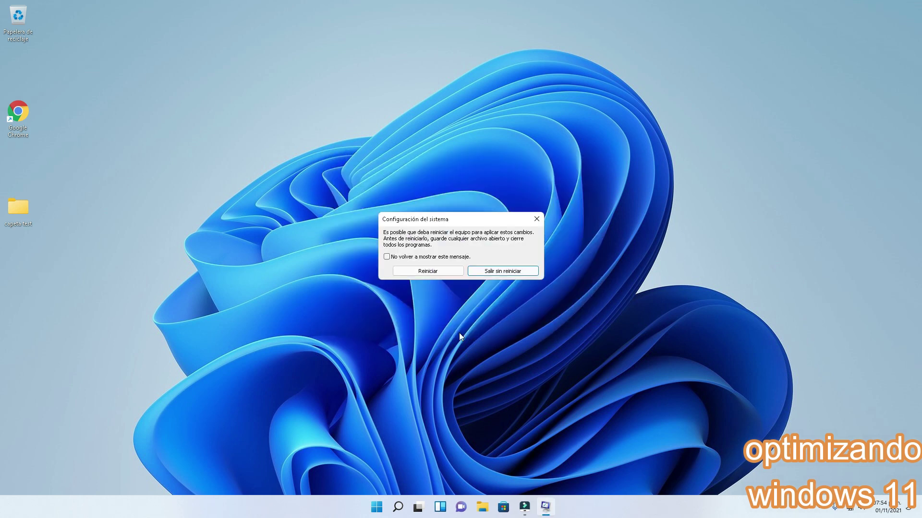